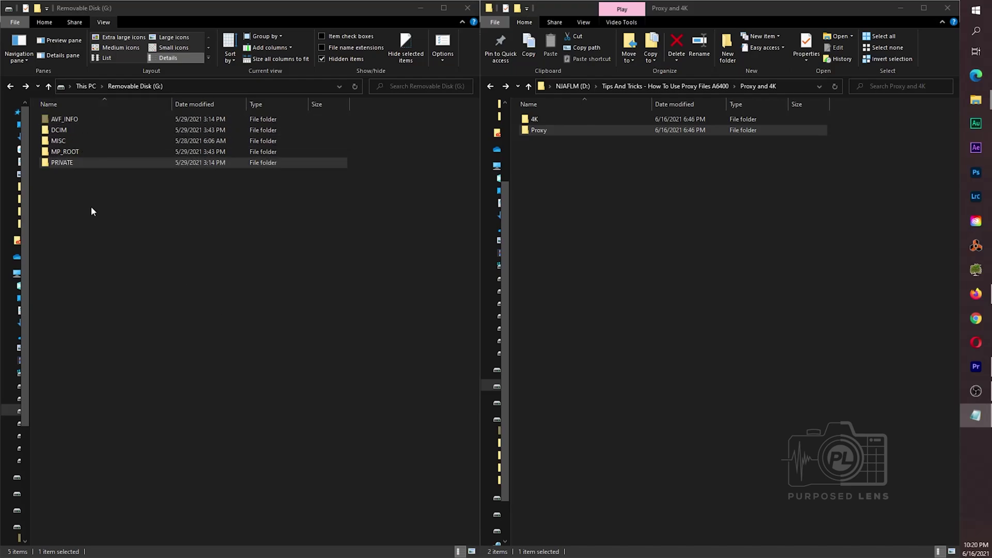
Browse the card into PRIVATE > M4ROOT and look inside its CLIP and SUB folders
double_click(71, 166)
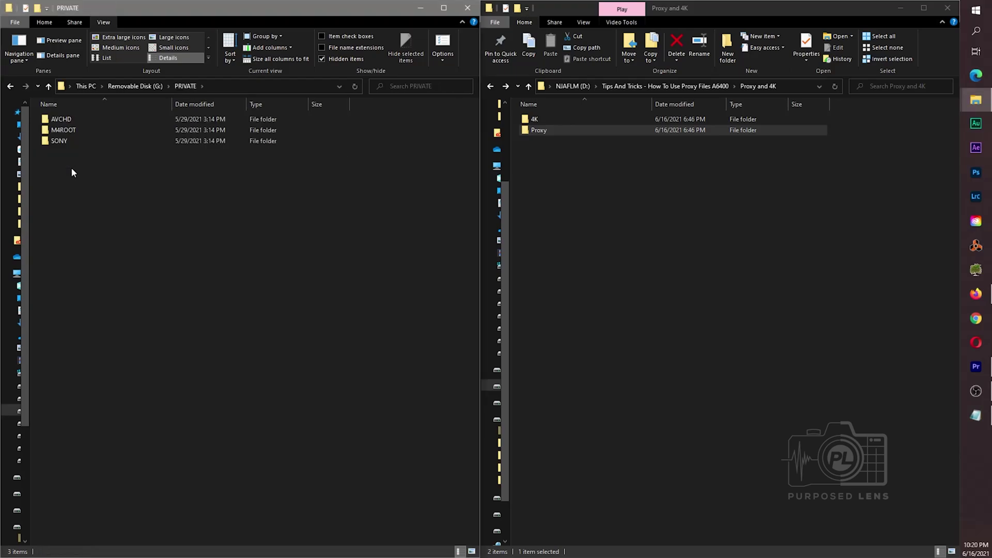
double_click(78, 131)
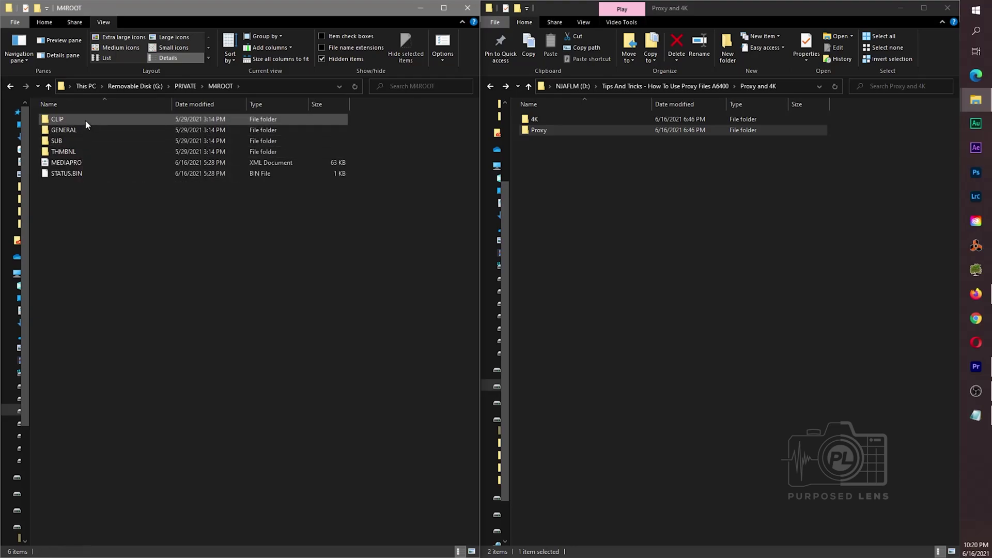
click(85, 120)
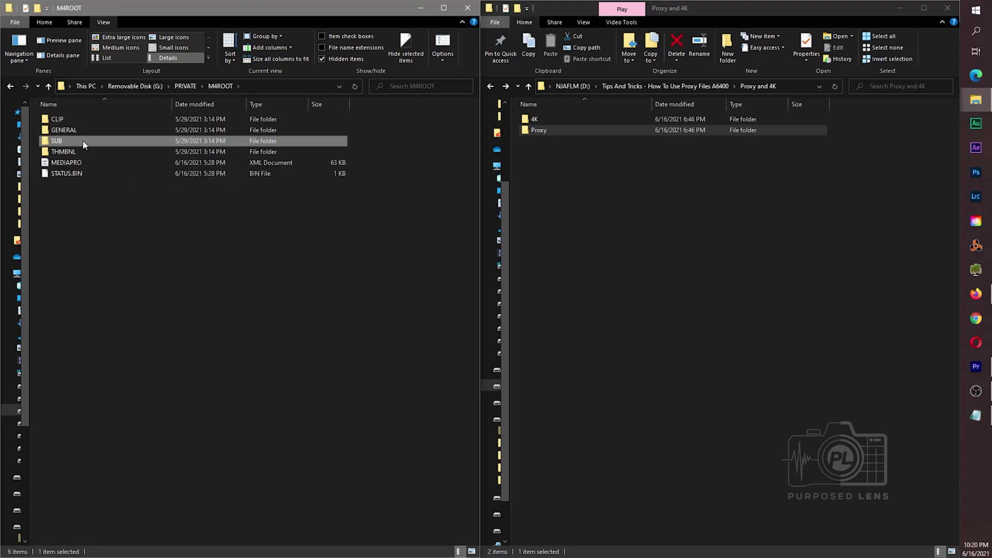
mouse_move(85, 124)
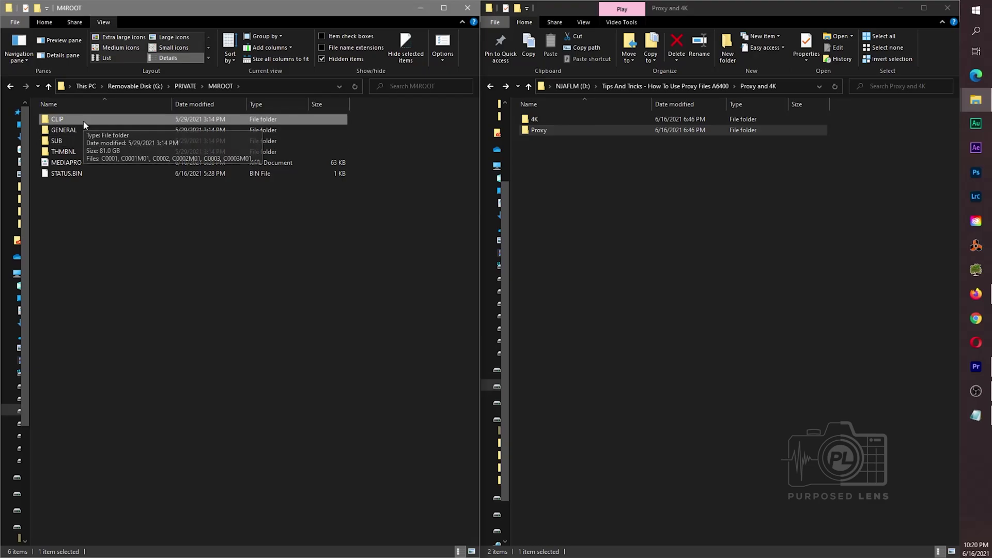
double_click(85, 124)
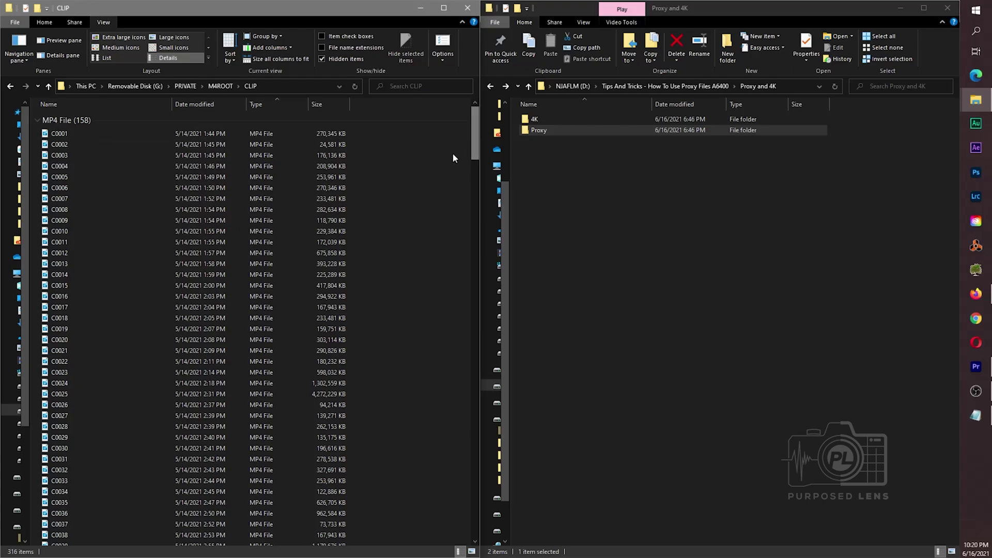
click(48, 86)
double_click(77, 141)
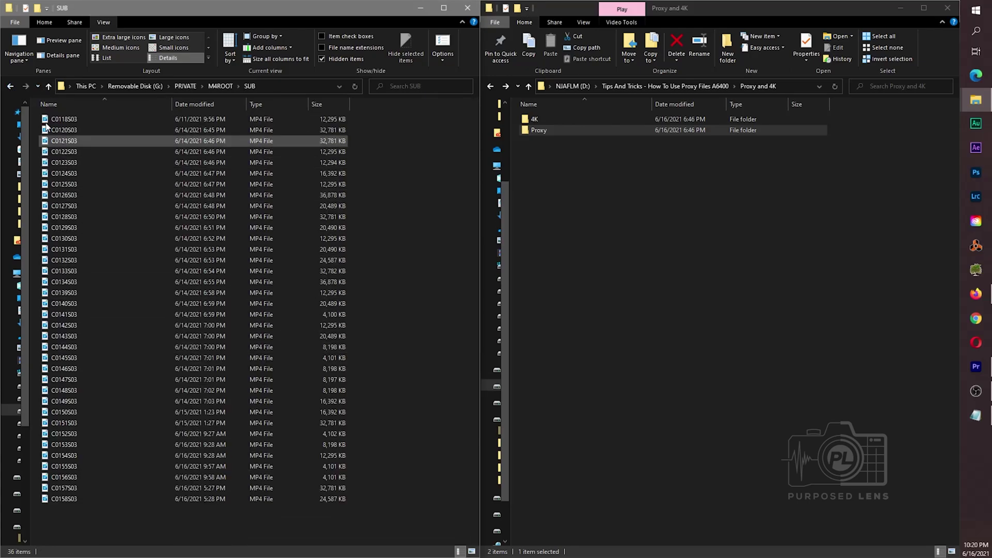
click(10, 87)
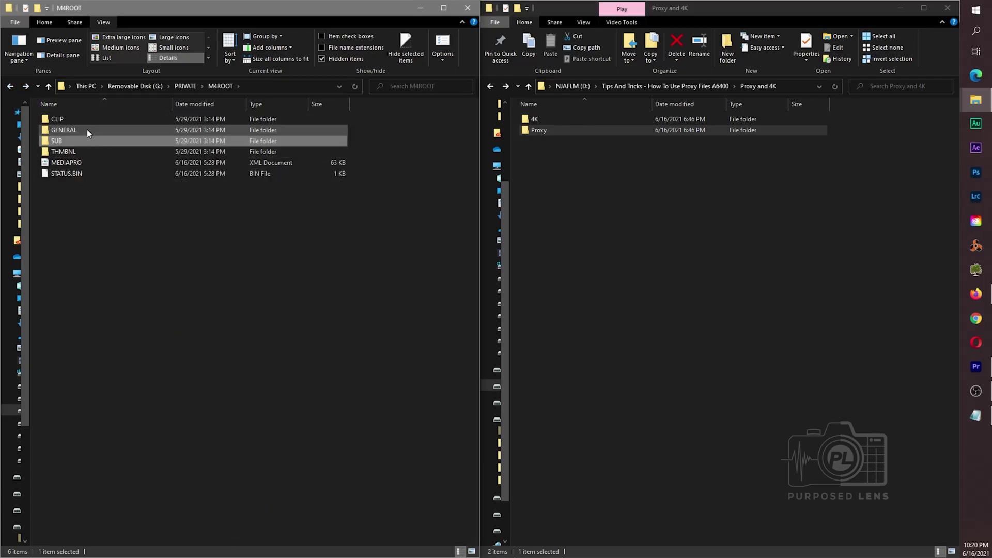
double_click(79, 120)
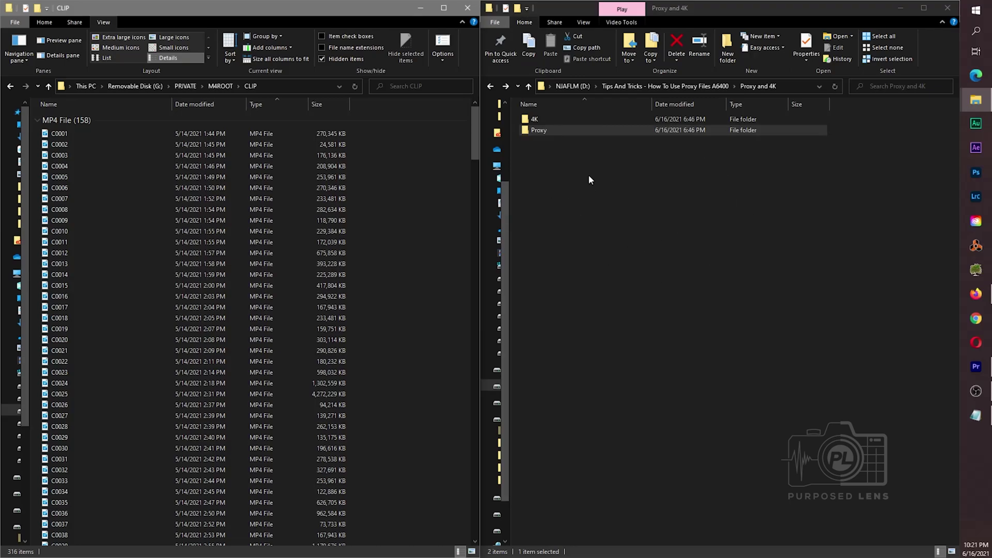
Confirm the project's 4K and Proxy folders are still empty
double_click(537, 119)
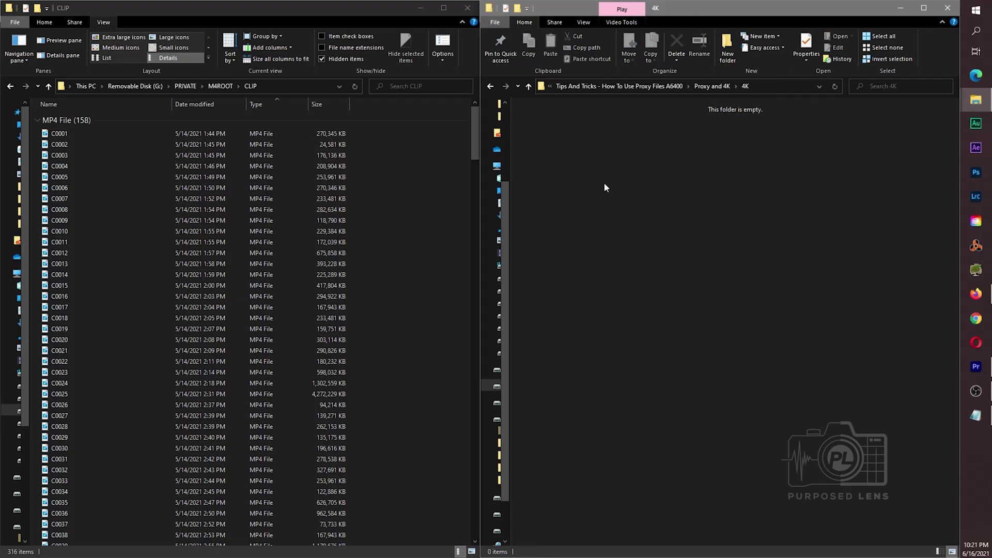
key(alt+Left)
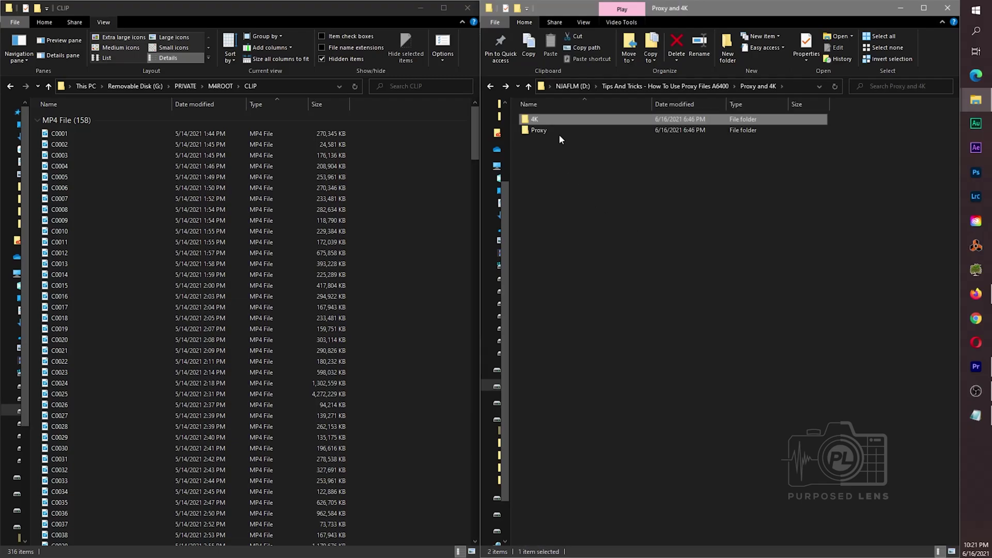
double_click(558, 132)
key(alt+Left)
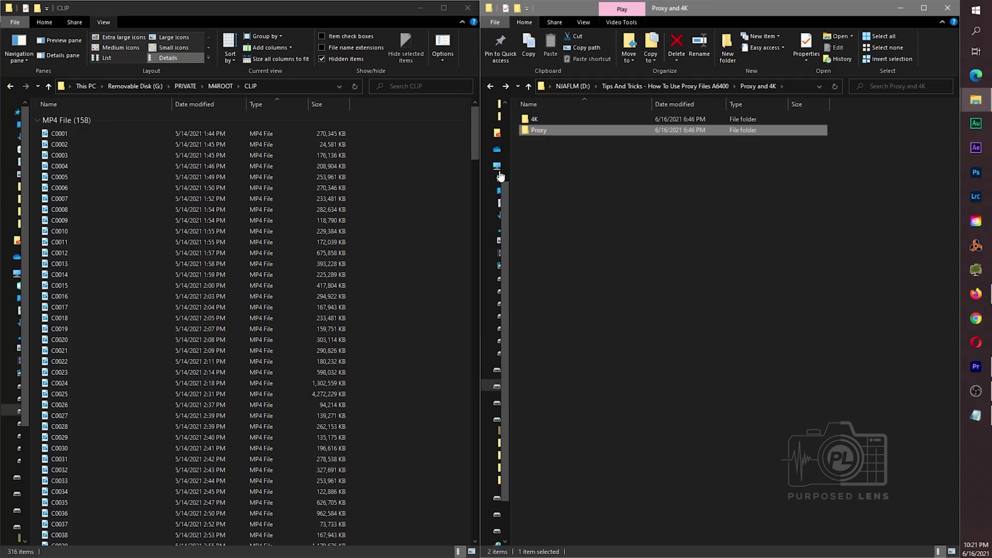
click(190, 210)
Drag C0157 from the card's CLIP folder onto the project's 4K folder and check it arrived
key(alt+Left)
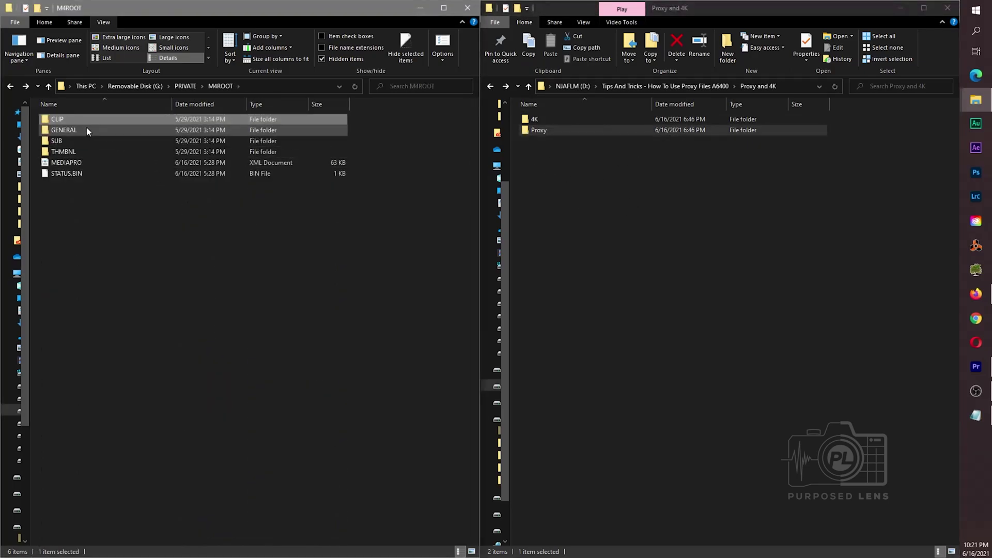
double_click(68, 122)
scroll(172, 290, down, 20)
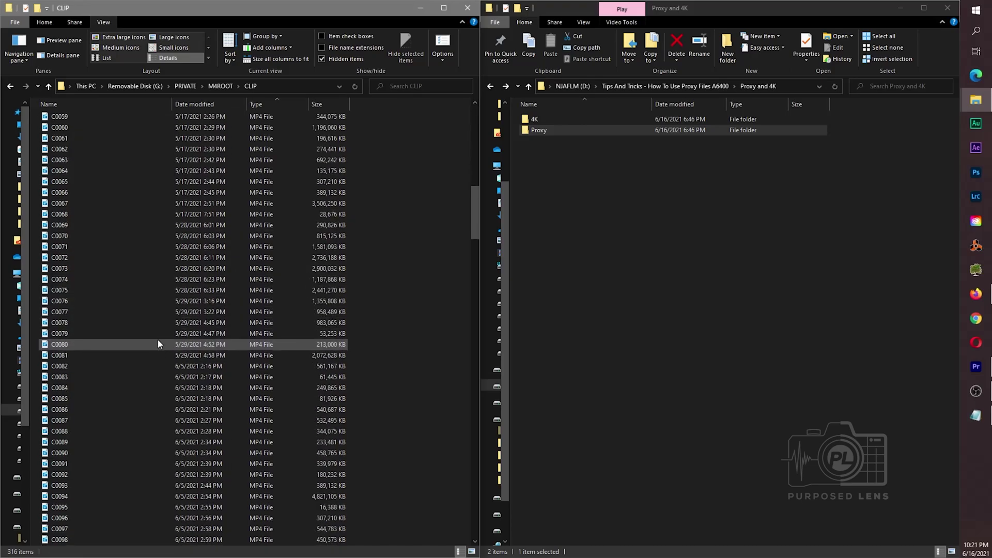
drag(476, 262, 475, 315)
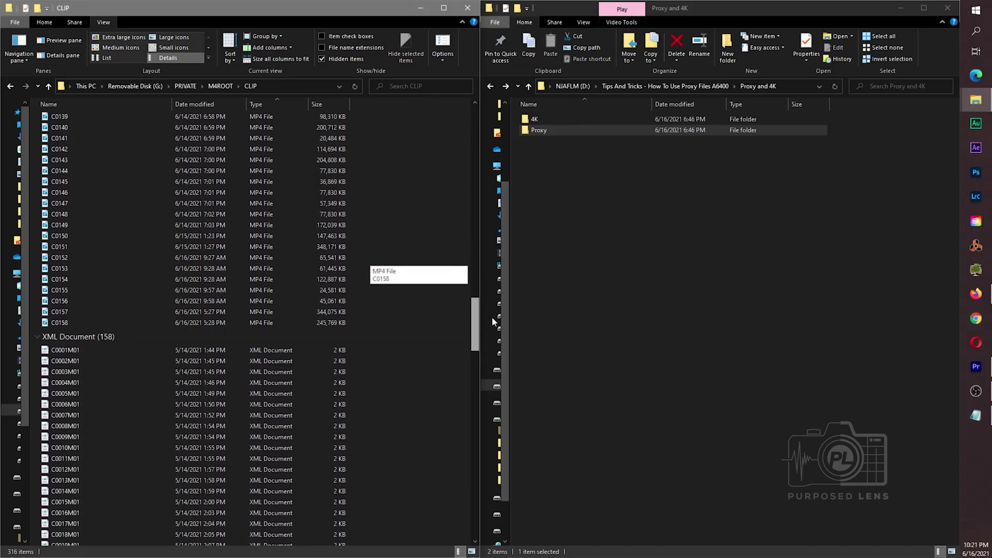
click(61, 279)
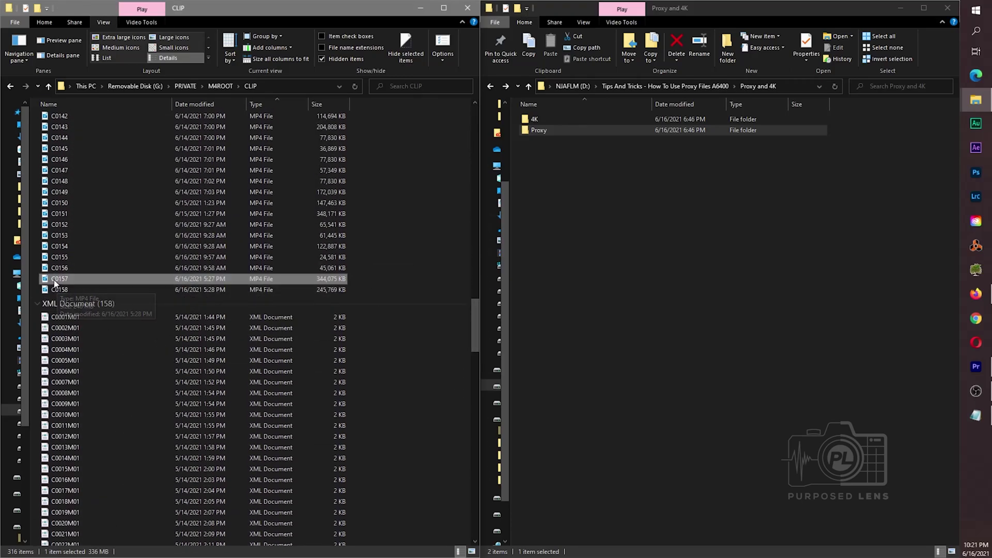
drag(62, 279, 539, 120)
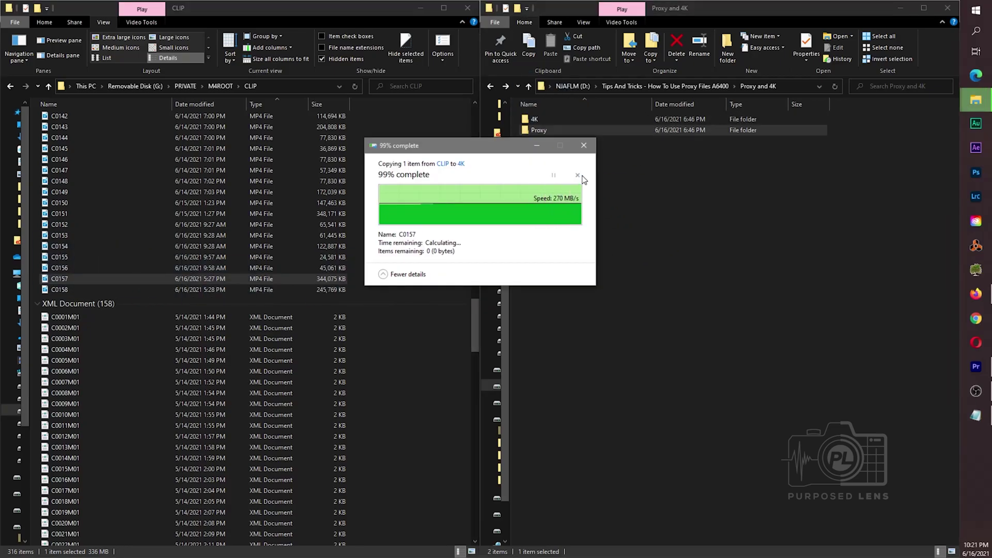
double_click(540, 120)
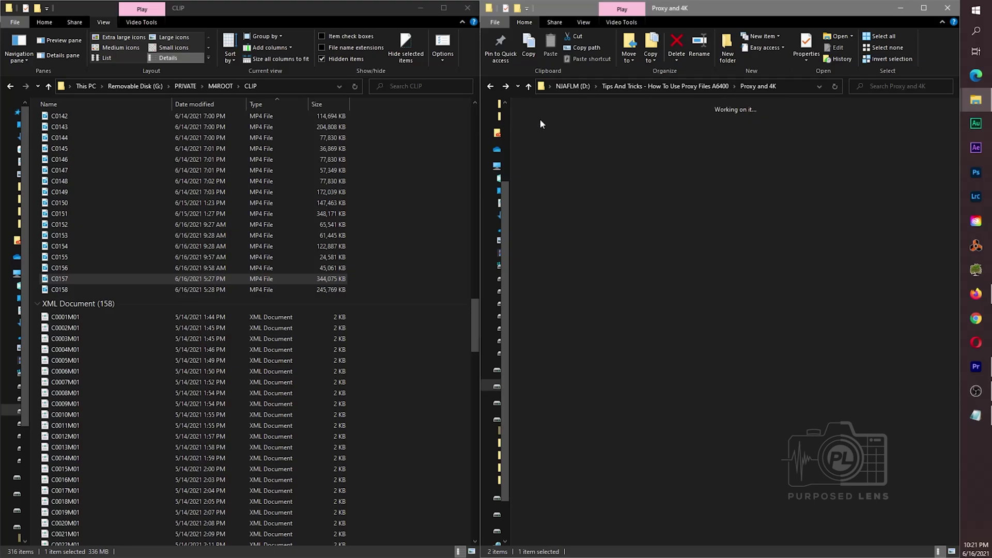
key(alt+Left)
click(540, 133)
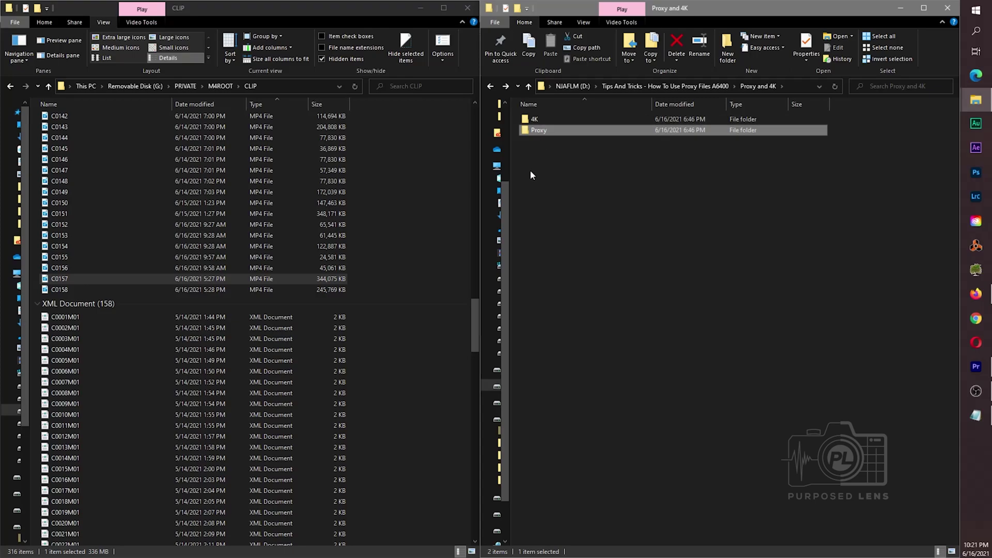
Drag proxy file C0157S03 from the card's SUB folder onto the project's Proxy folder
key(alt+Left)
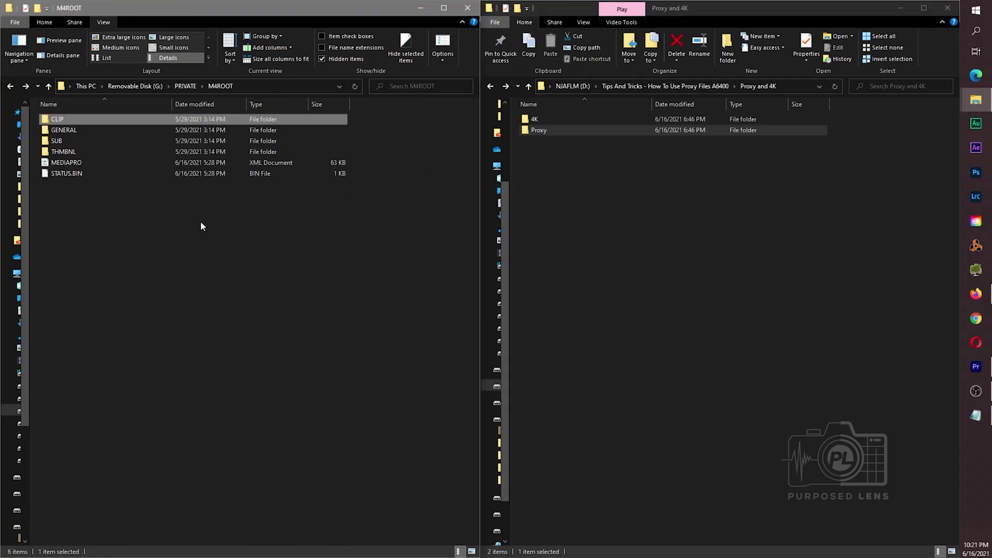
click(72, 141)
double_click(73, 143)
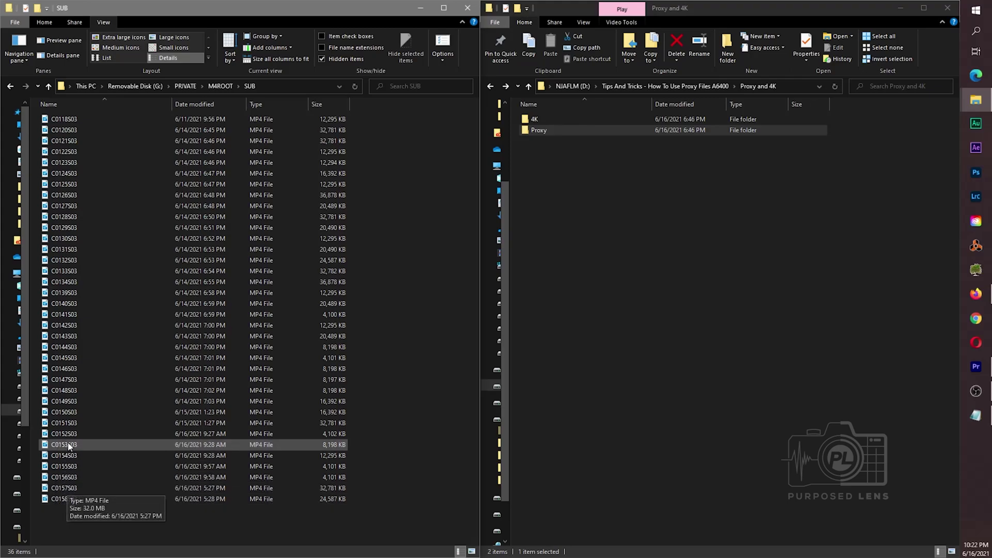
click(527, 130)
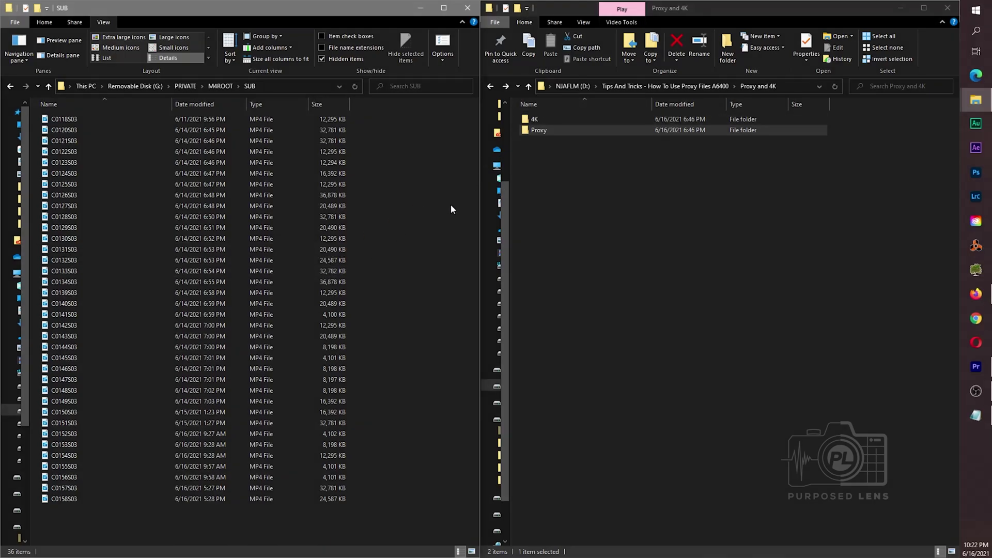
click(63, 488)
drag(64, 489, 553, 132)
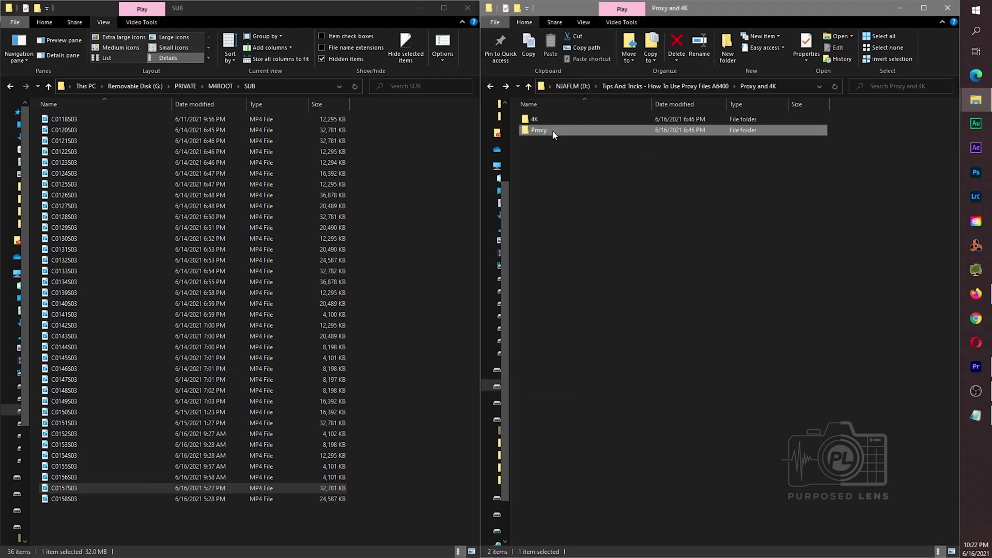
Verify C0157S03 is in the Proxy folder and C0157 is in the 4K folder
click(600, 178)
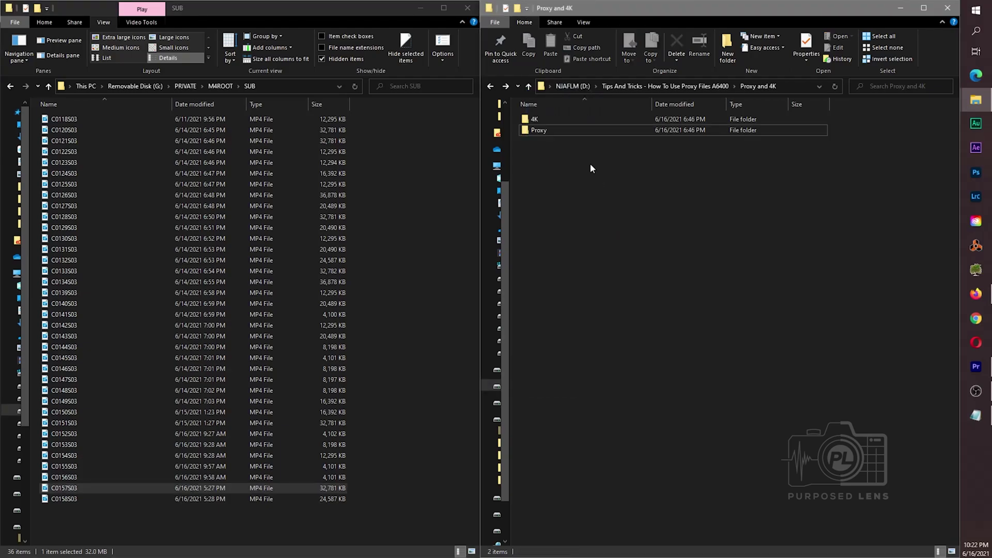
double_click(555, 132)
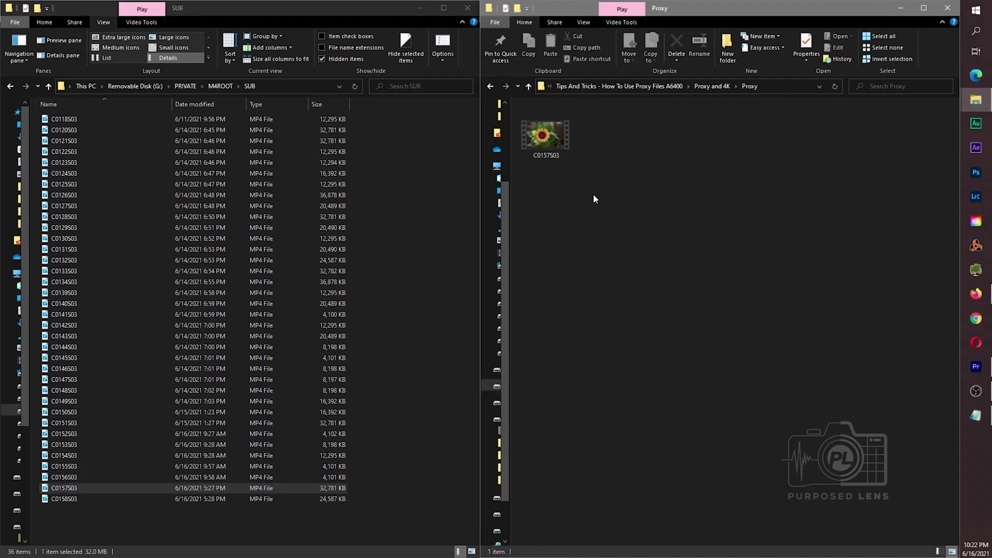
key(alt+Up)
double_click(551, 122)
Create and open a new Premiere bin named 4K, then bring back the 4K Explorer window
click(976, 367)
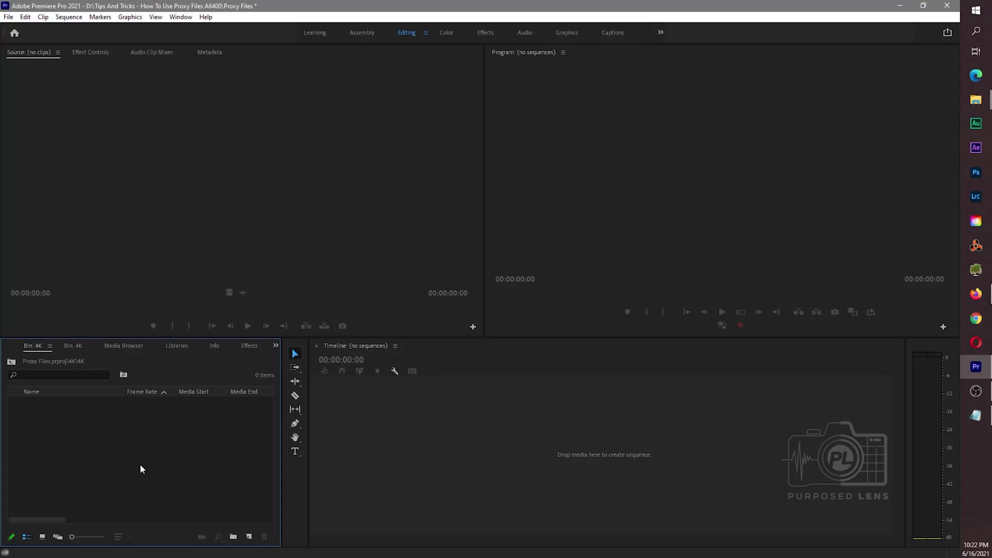
right_click(109, 451)
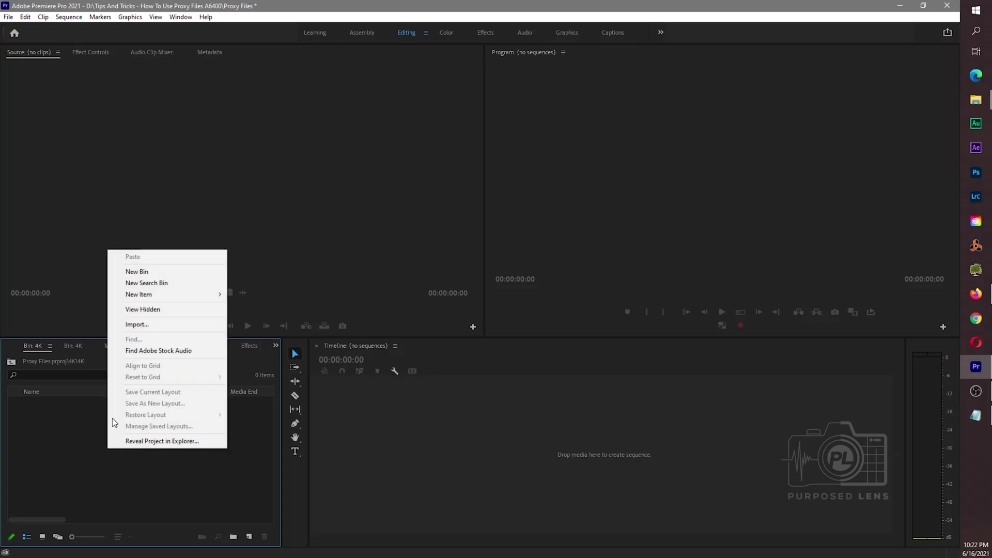
click(155, 270)
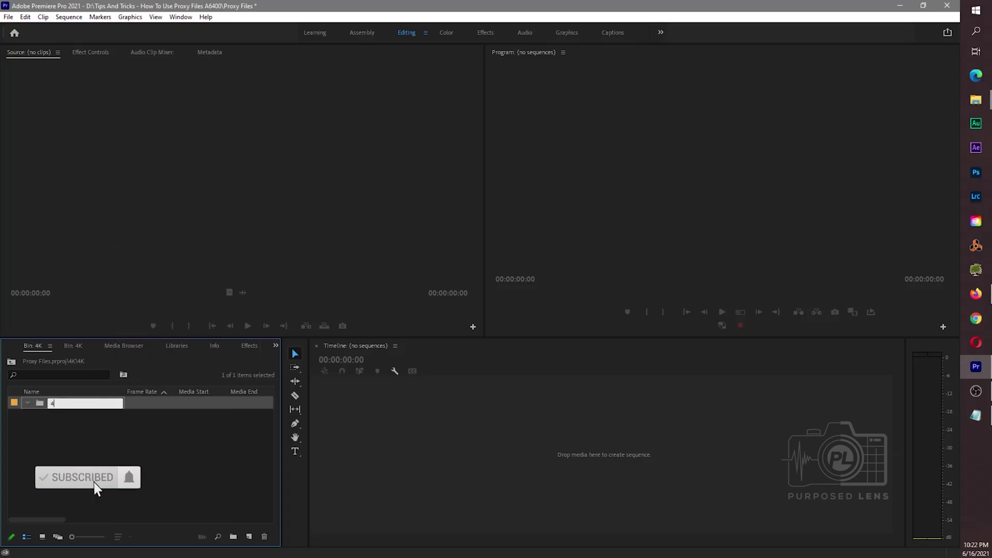
text(4K)
key(Return)
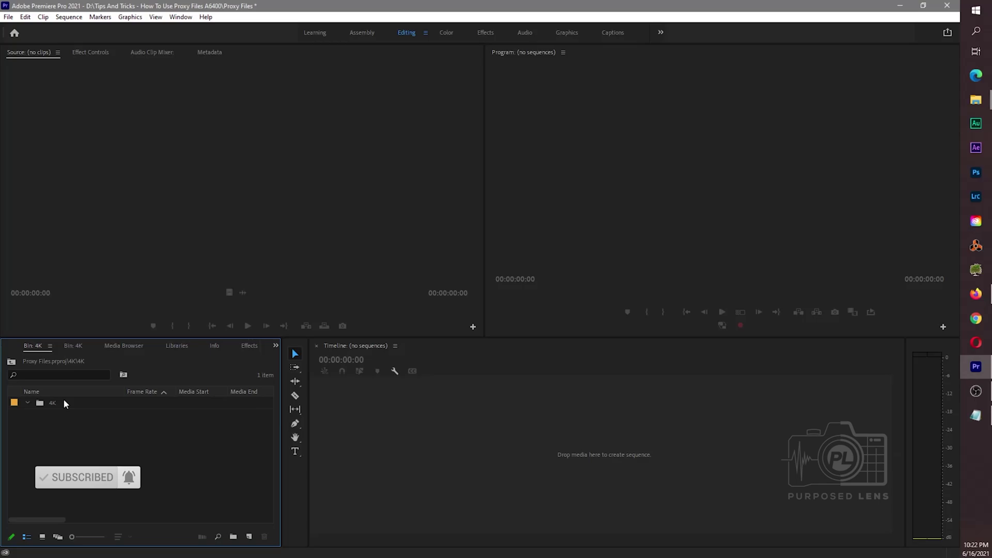
double_click(65, 402)
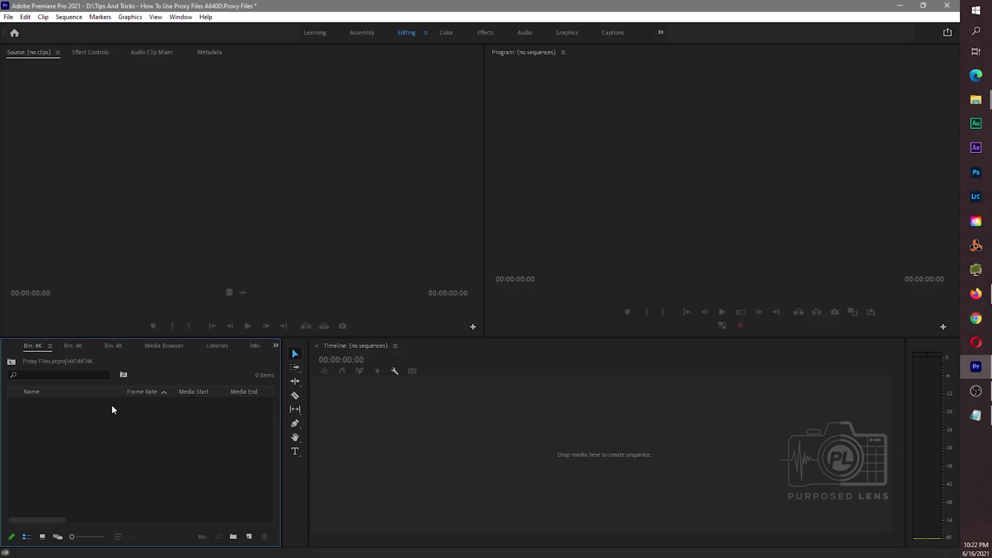
click(975, 100)
click(904, 46)
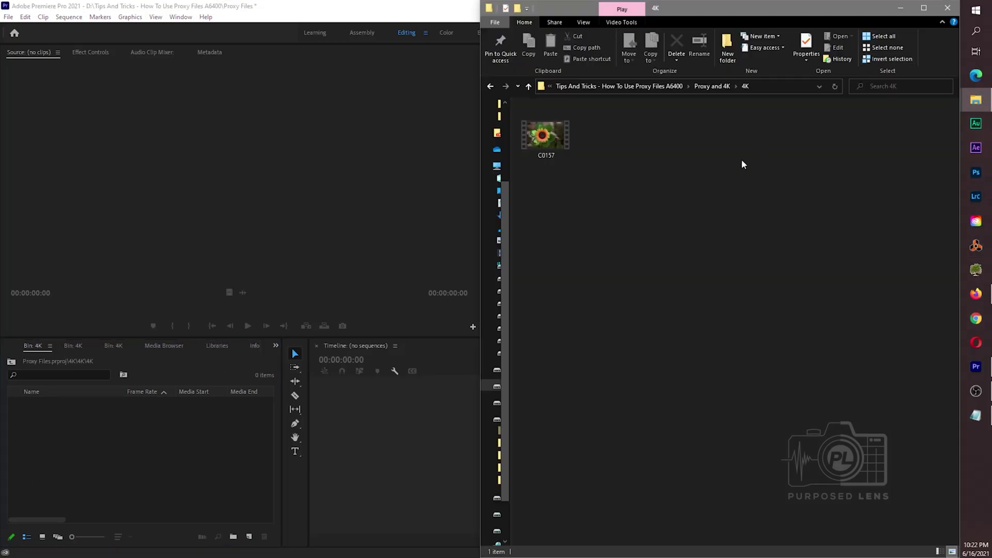
Drag C0157 from the project's 4K folder into the Premiere bin and minimize Explorer
key(alt+Up)
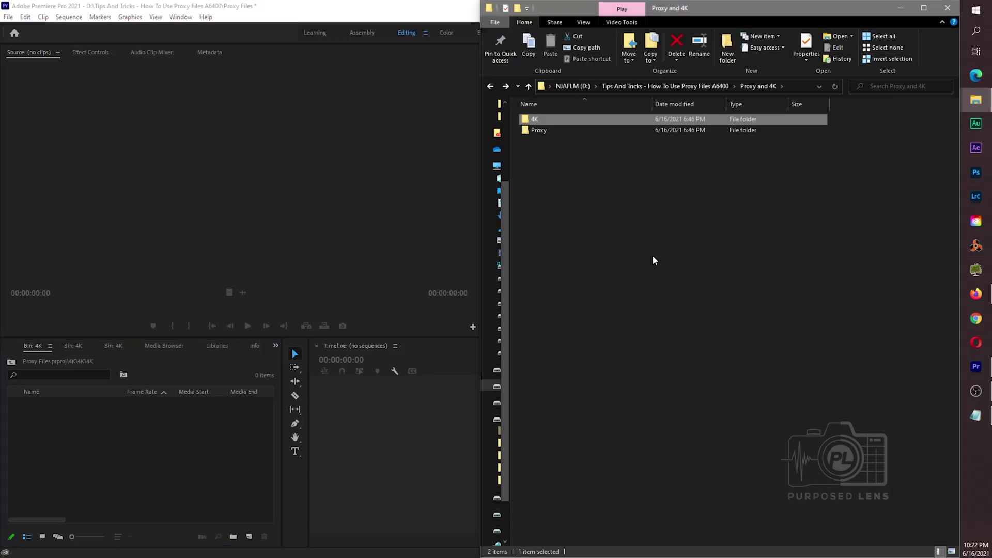
double_click(540, 121)
drag(543, 139, 89, 453)
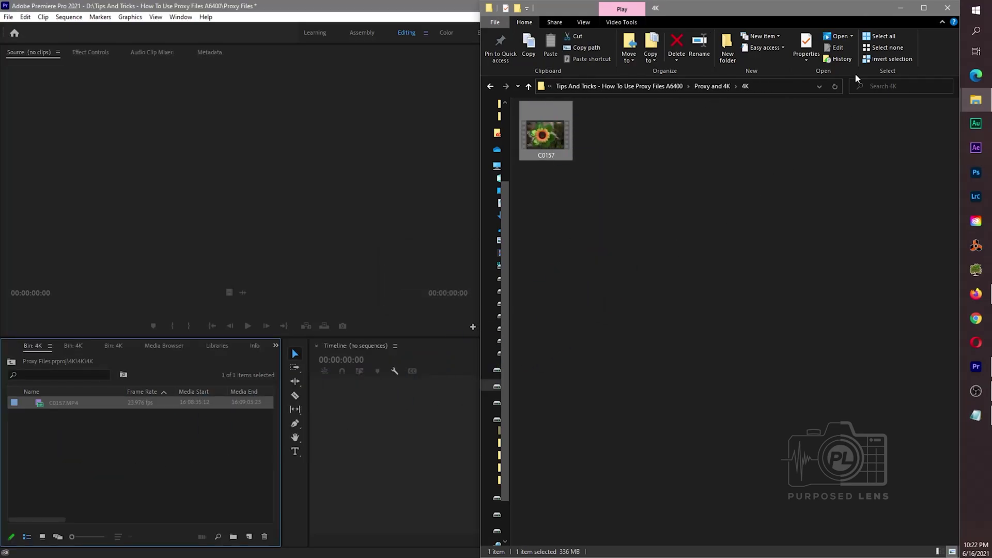
click(900, 8)
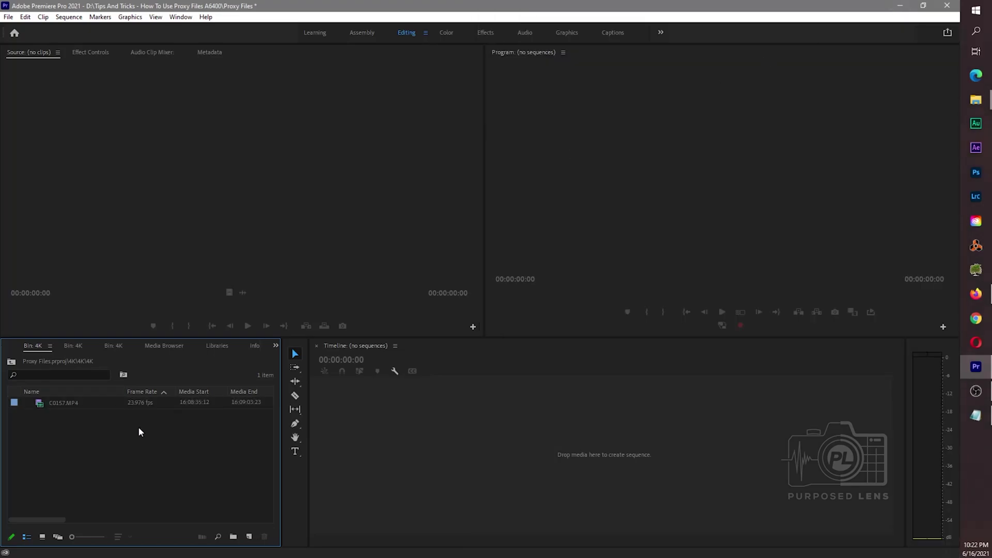
Preview C0157.MP4 in the Source monitor, scrubbing to 16:08:48:03 and stopping at 16:08:55:03
double_click(88, 402)
click(237, 327)
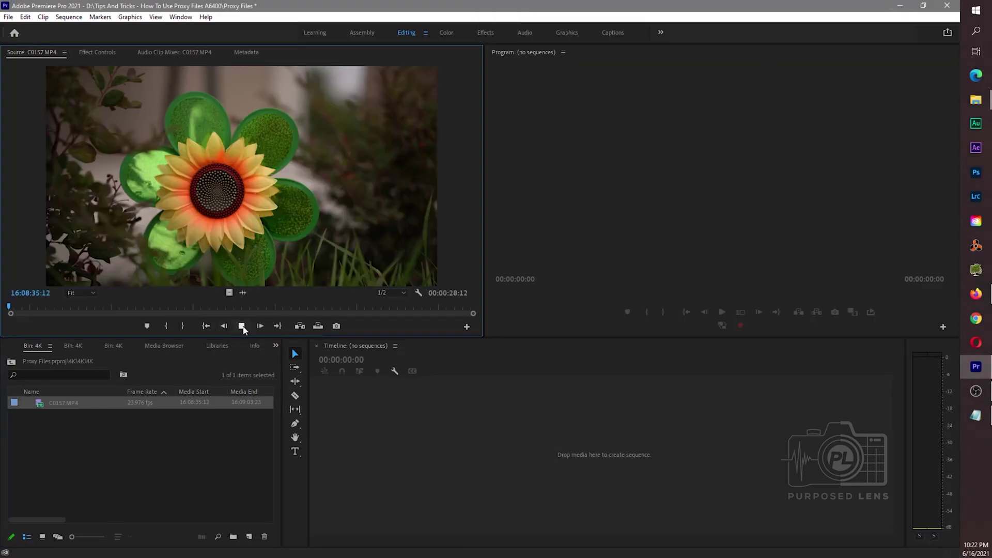
drag(122, 314, 214, 309)
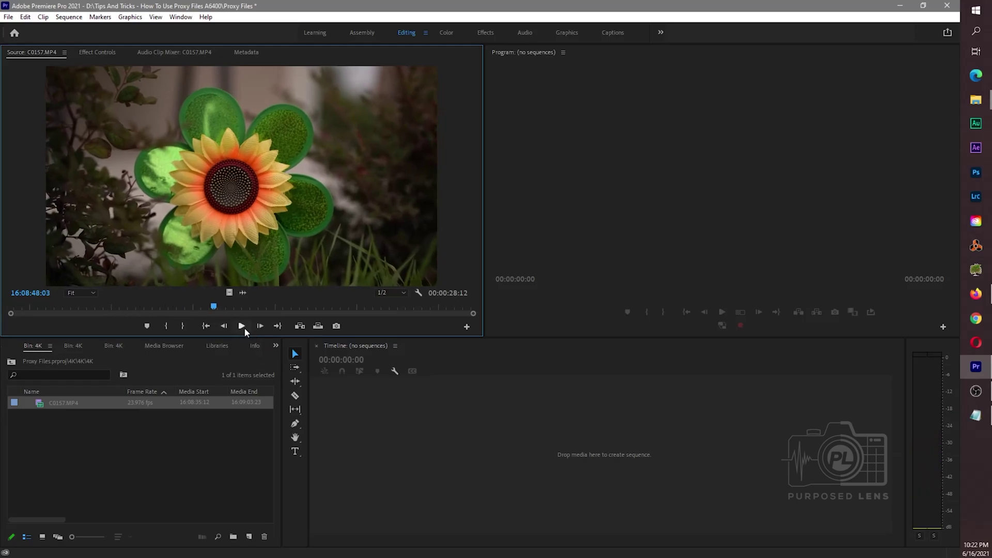
key(space)
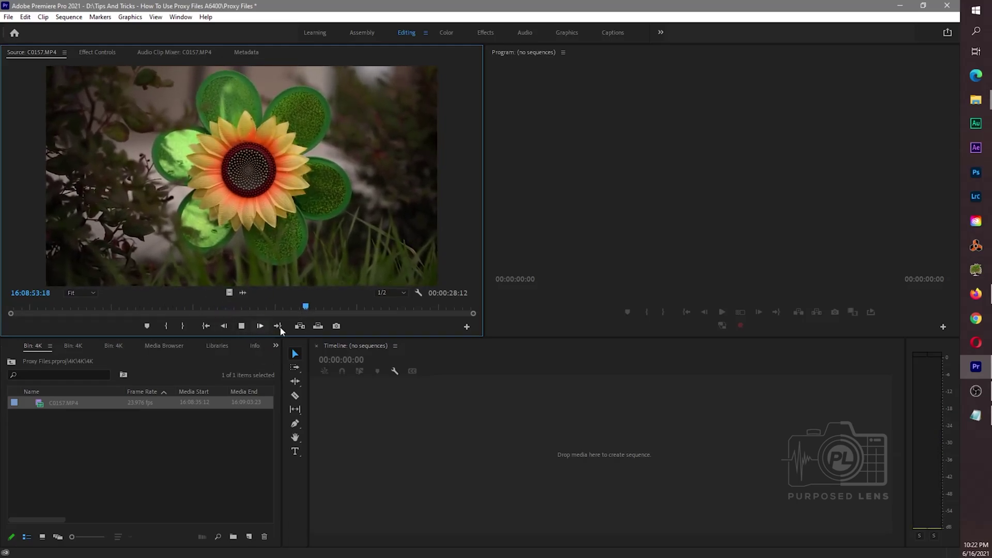
click(241, 327)
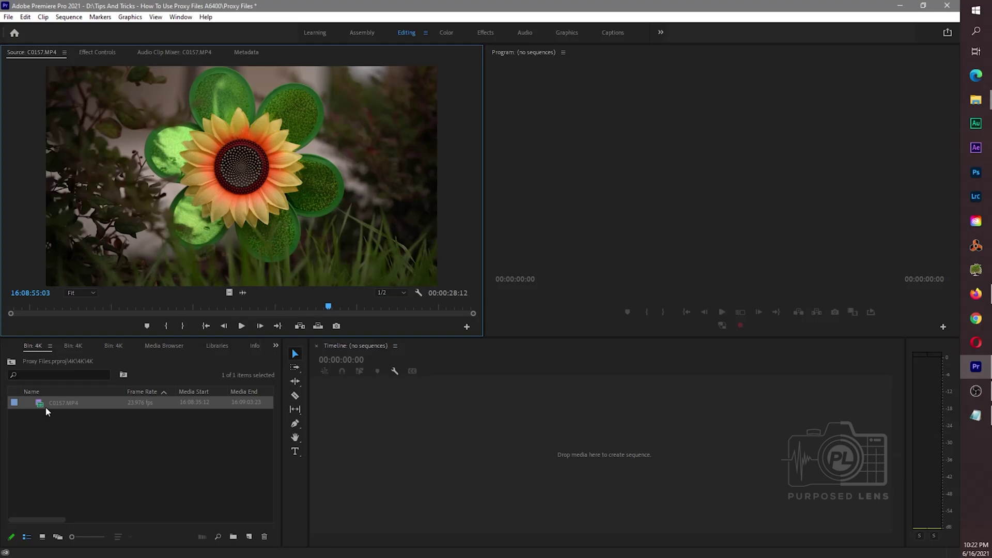
click(75, 433)
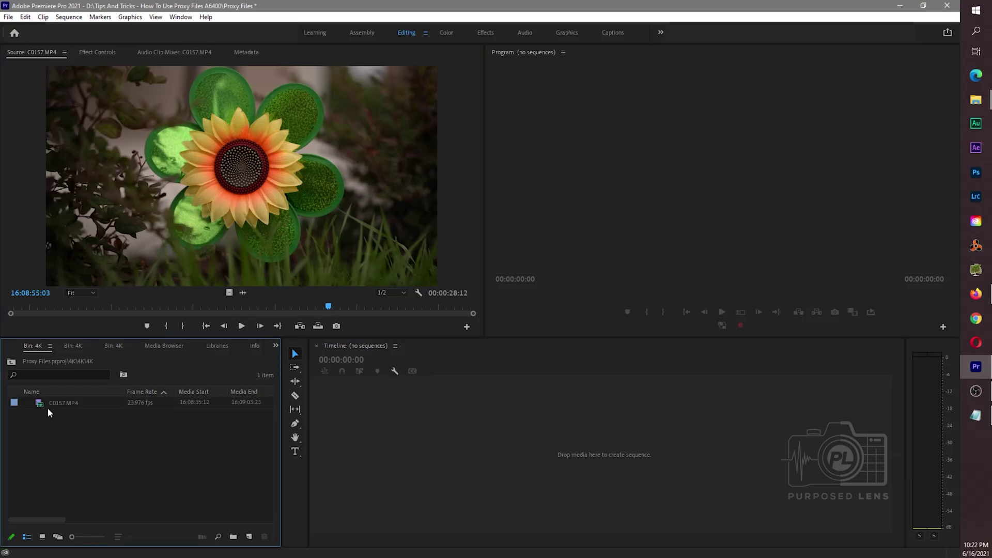
Drop C0157.MP4 on the Timeline to make a C0157 sequence and play it to 00:00:06:15
drag(47, 402, 354, 460)
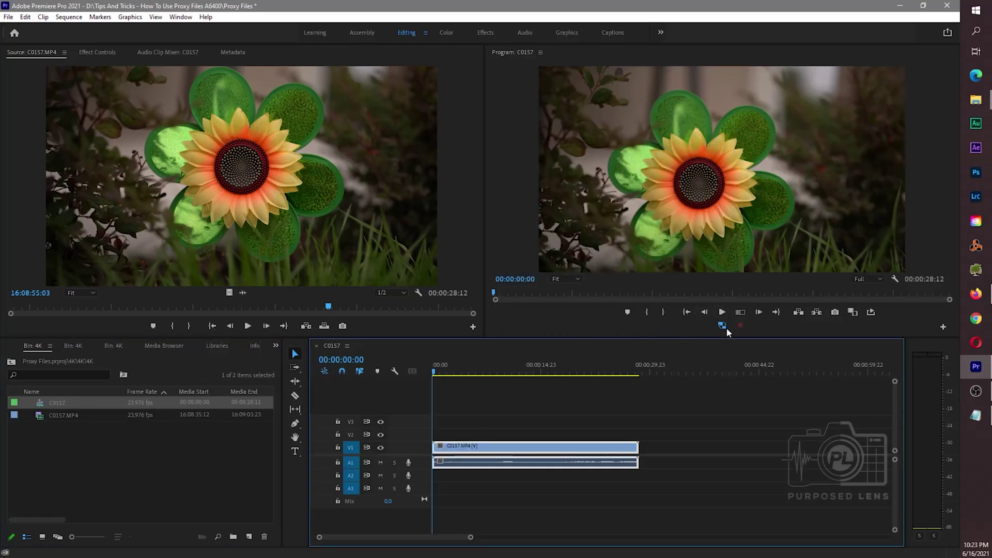
click(723, 313)
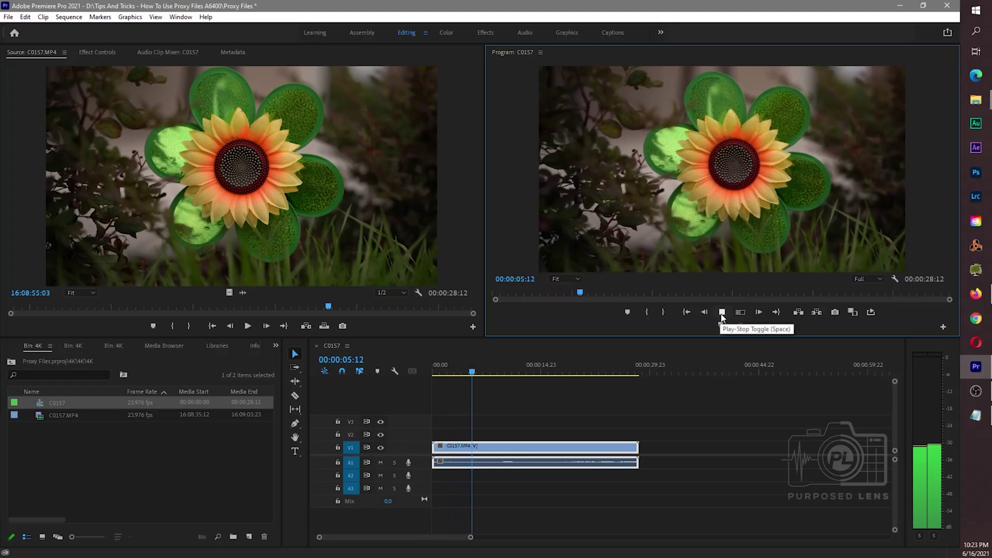
click(722, 313)
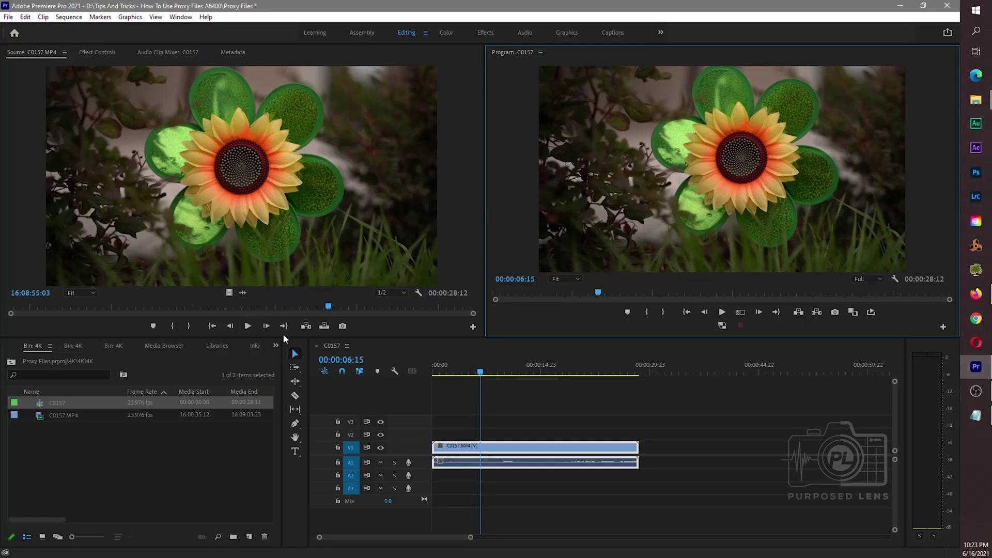
click(55, 437)
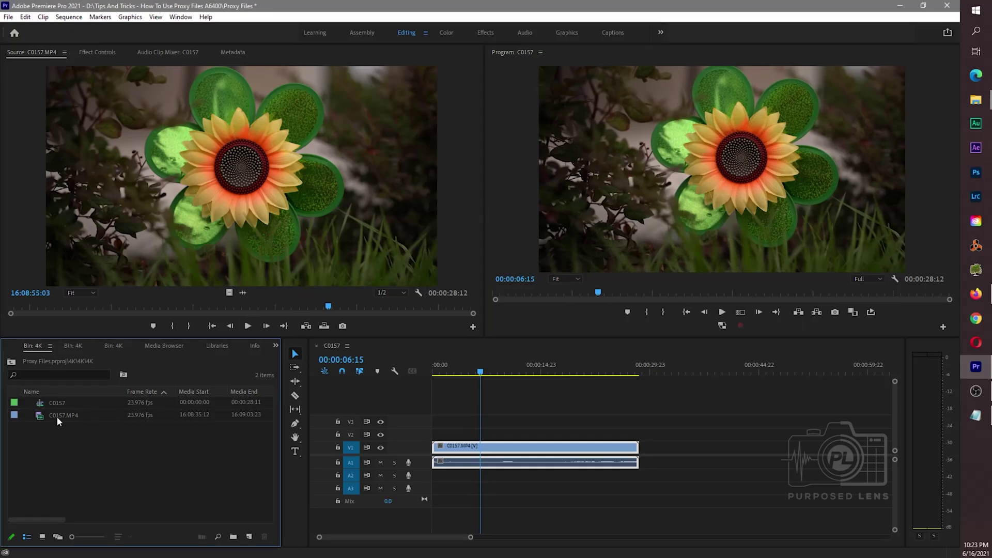
Show the Proxy submenu for C0157.MP4, dismiss it, then reopen the clip's context menu
right_click(58, 417)
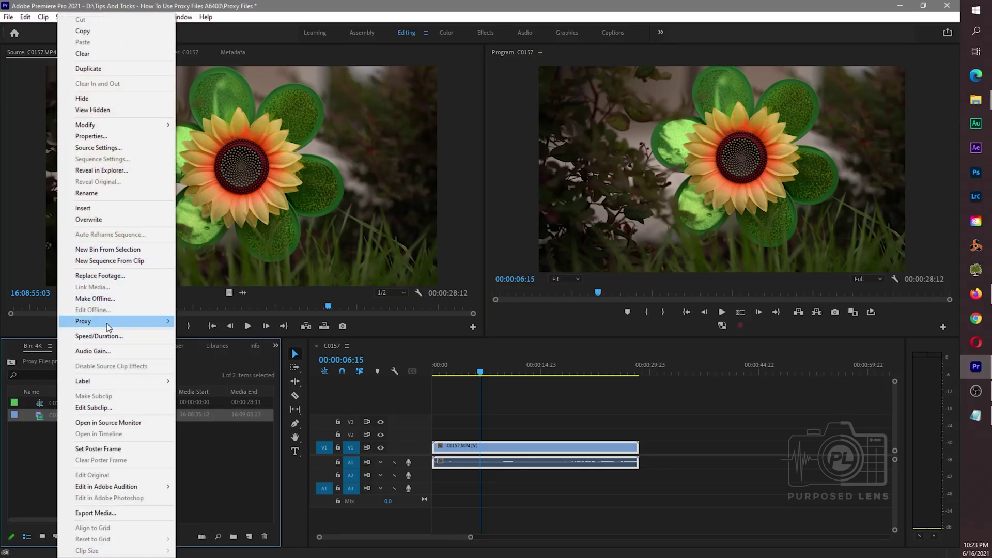
mouse_move(108, 327)
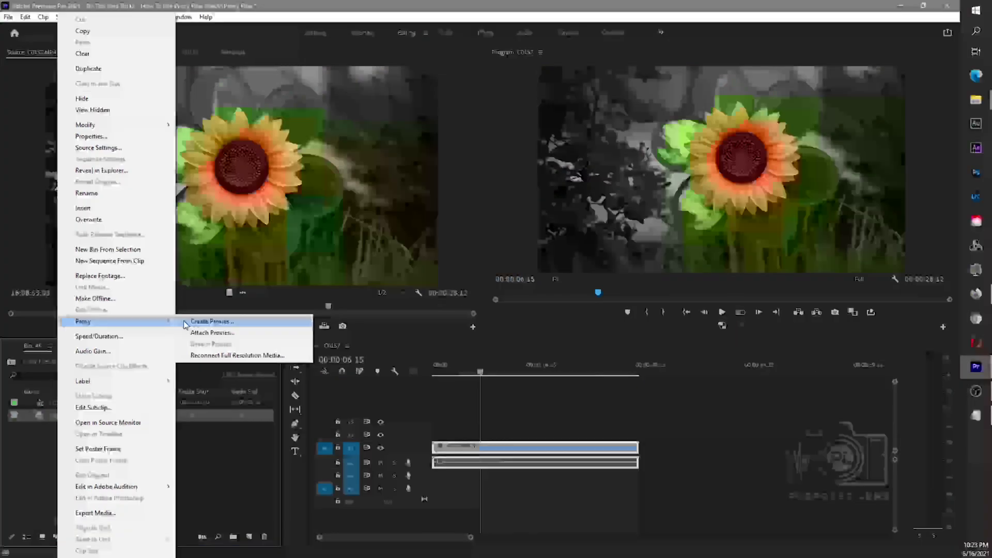
click(224, 469)
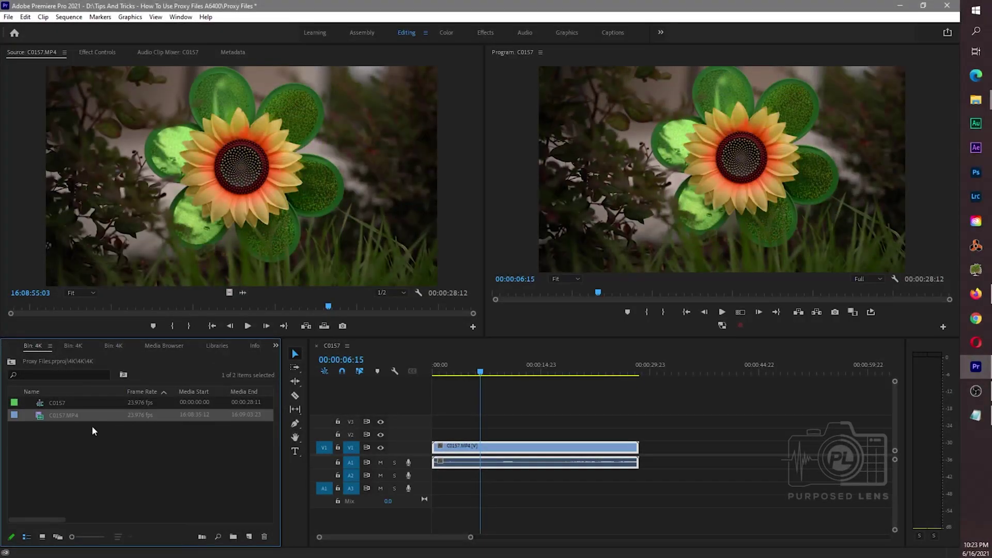
right_click(61, 417)
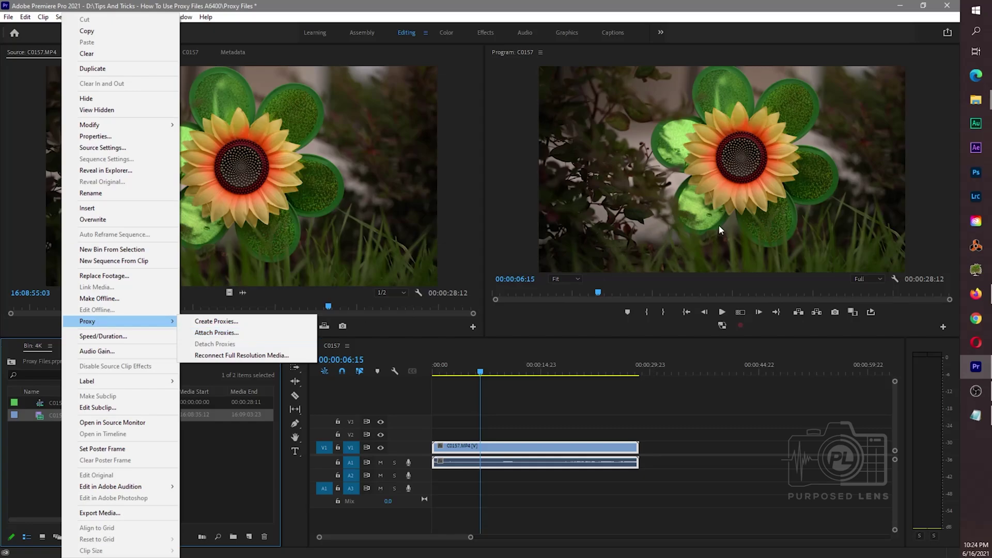
Use Proxy > Attach Proxies to link C0157S03 from the Proxy folder to C0157.MP4
click(219, 333)
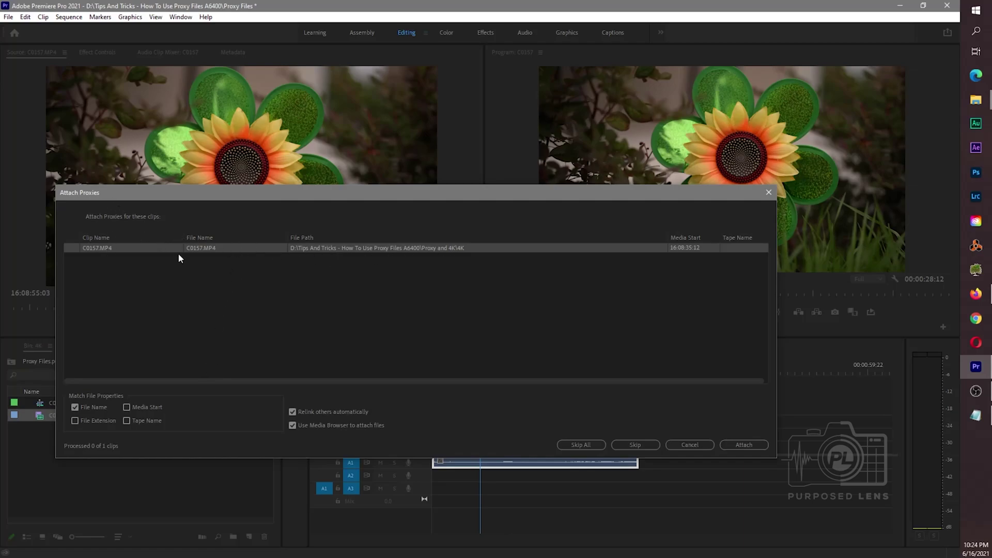
click(754, 444)
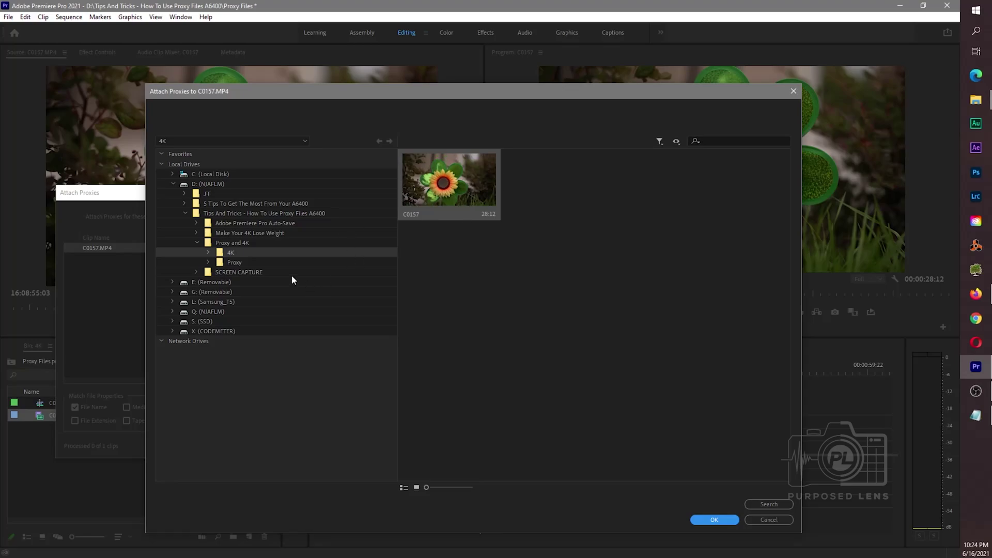
click(240, 264)
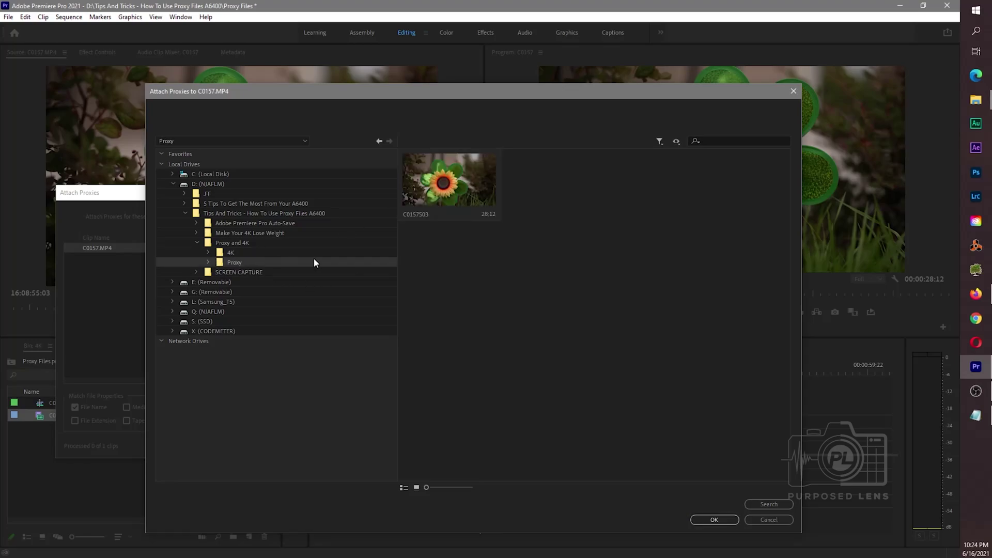
click(457, 189)
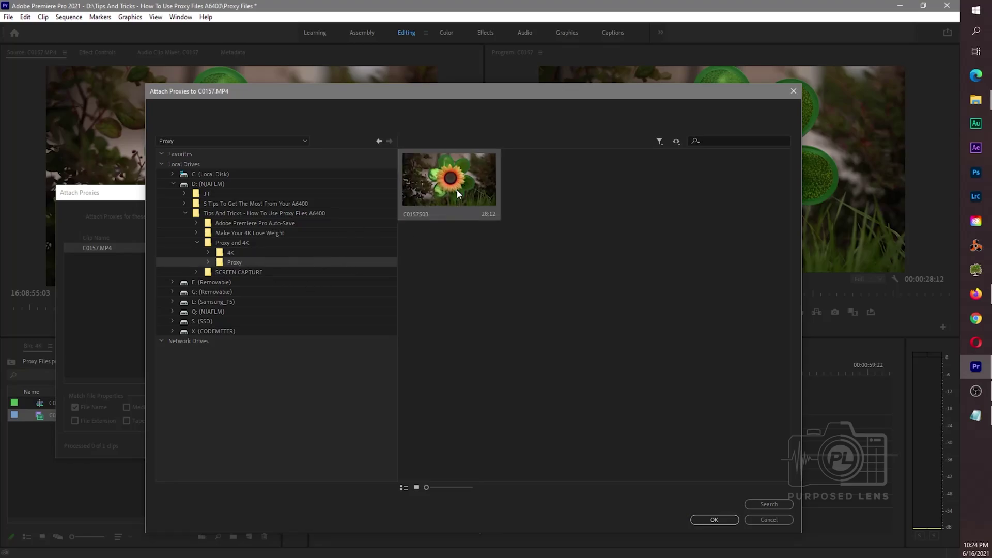
click(714, 520)
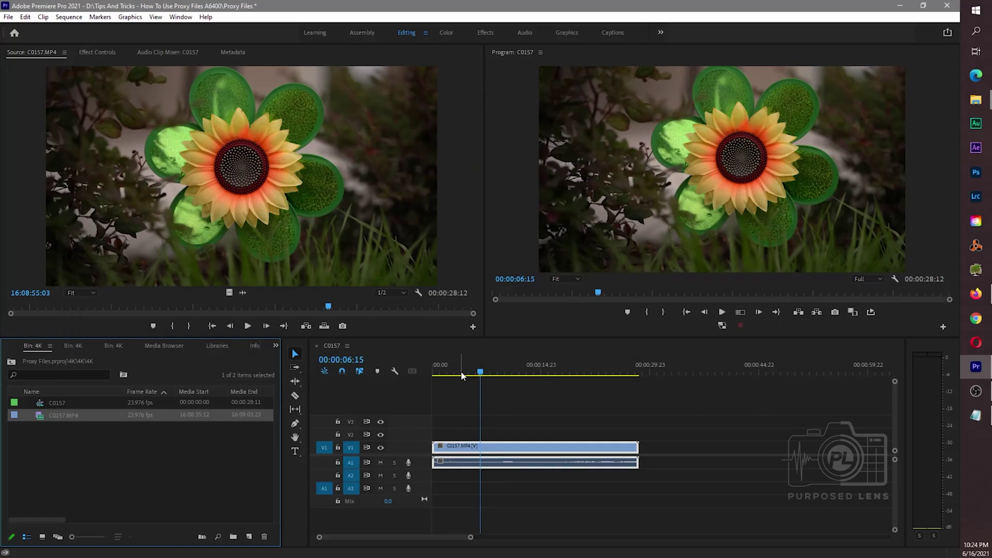
Move the playhead to 00:00:08:02, turn Toggle Proxies on, and play briefly to 00:00:08:15
drag(462, 374, 490, 375)
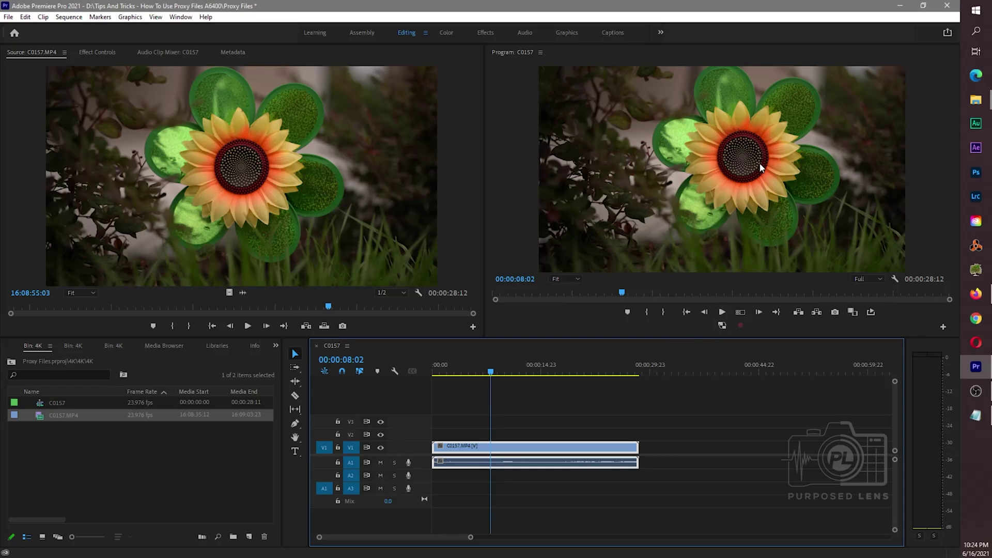
click(722, 327)
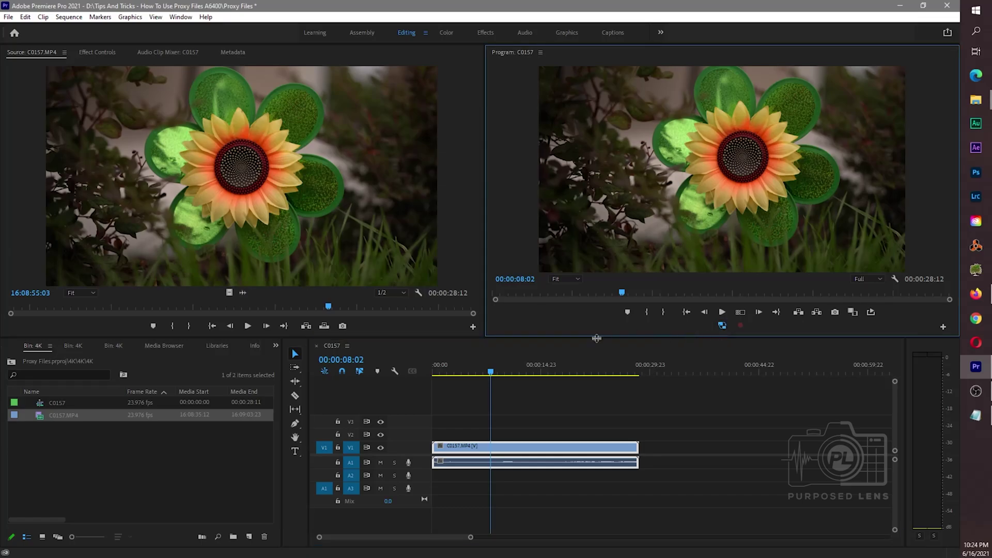
click(721, 312)
click(721, 312)
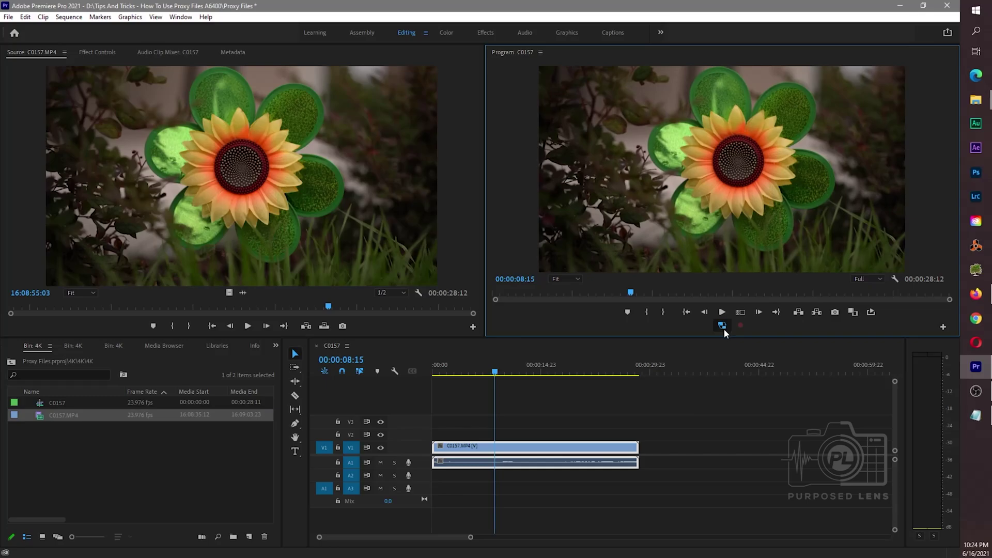
click(943, 327)
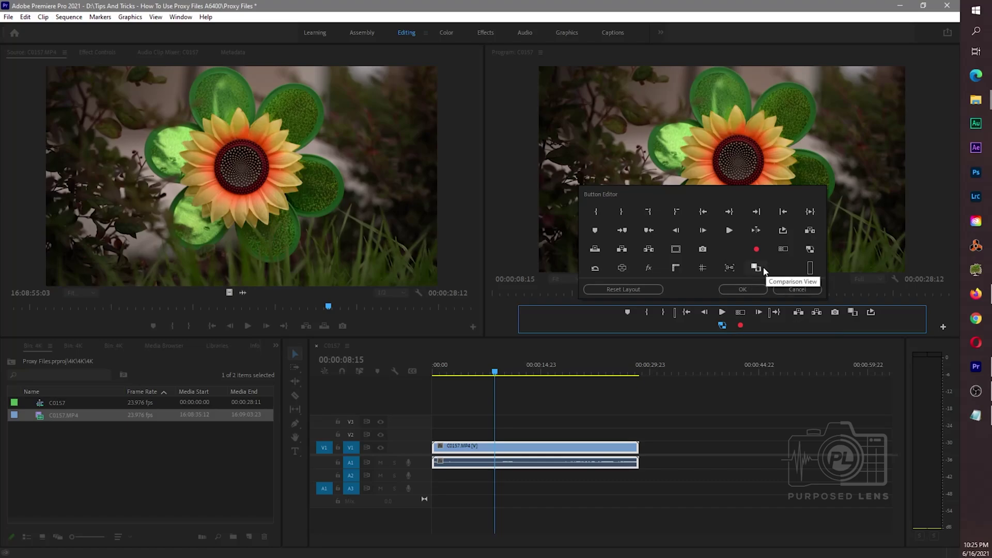
click(798, 290)
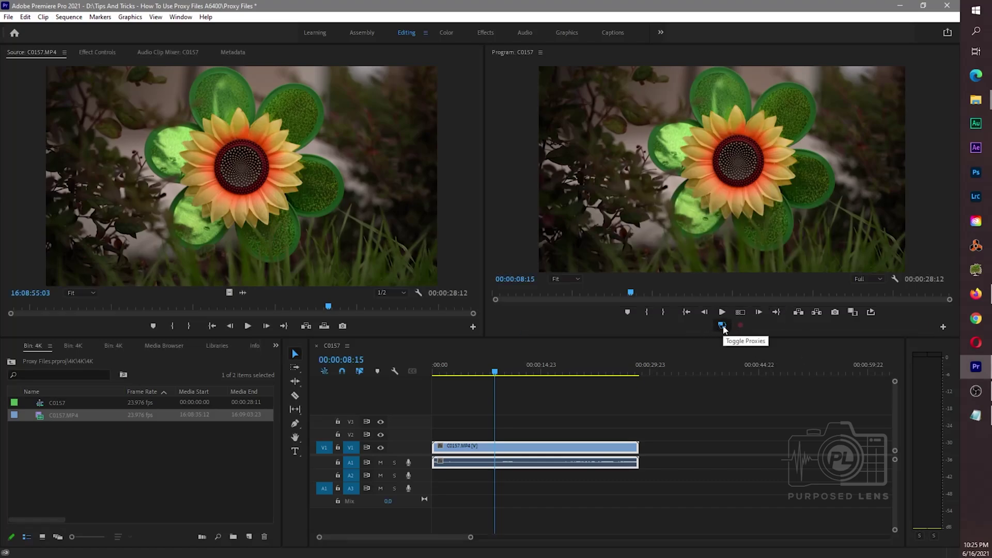
Play the sequence with playback resolution kept at Full, stopping at 00:00:16:18
click(722, 311)
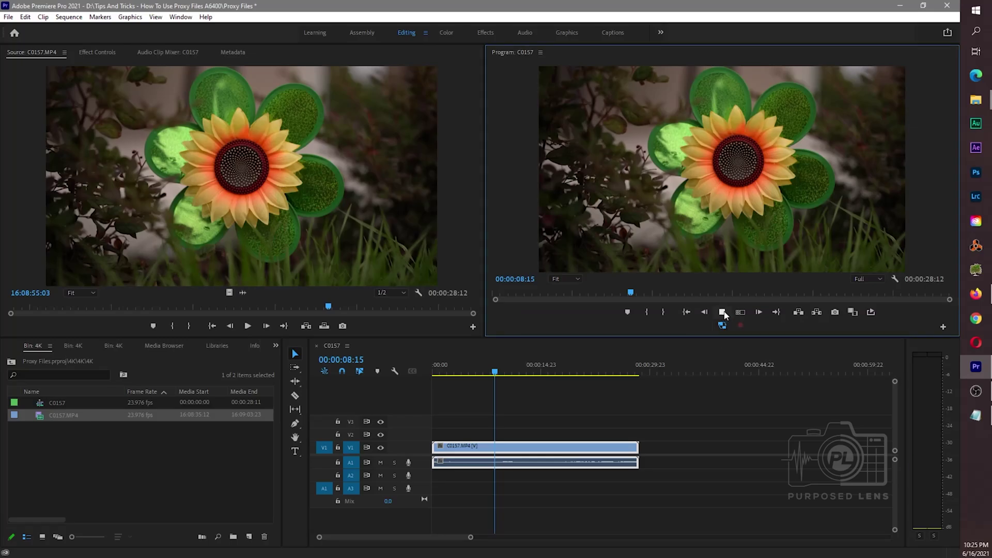
click(867, 279)
click(875, 288)
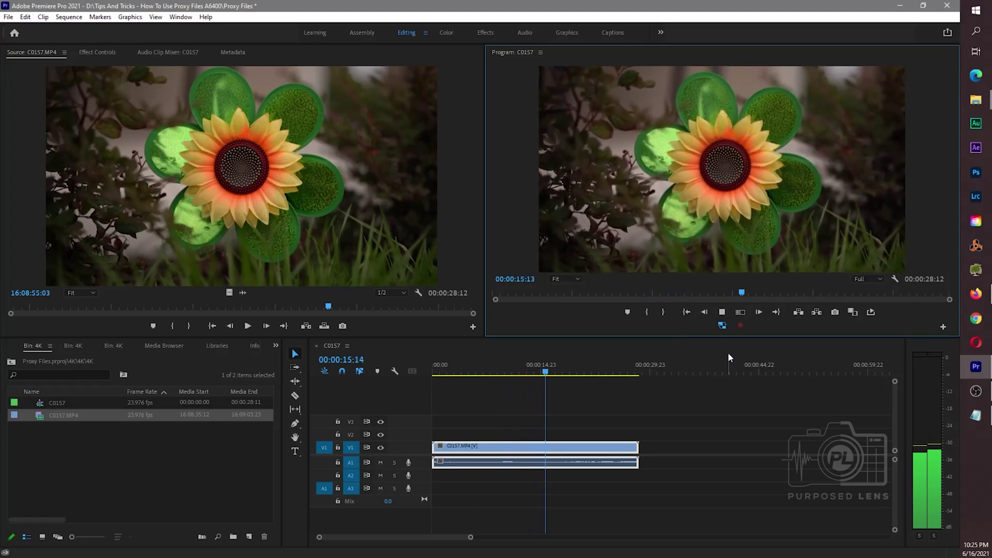
key(space)
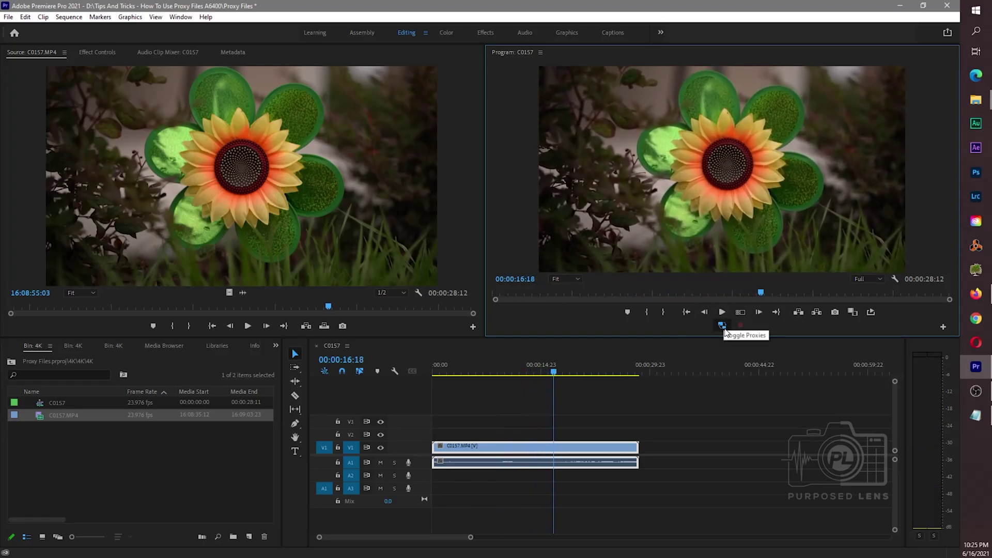
Toggle proxies off and back on during playback, then park the playhead at 00:00:15:03
click(723, 329)
key(space)
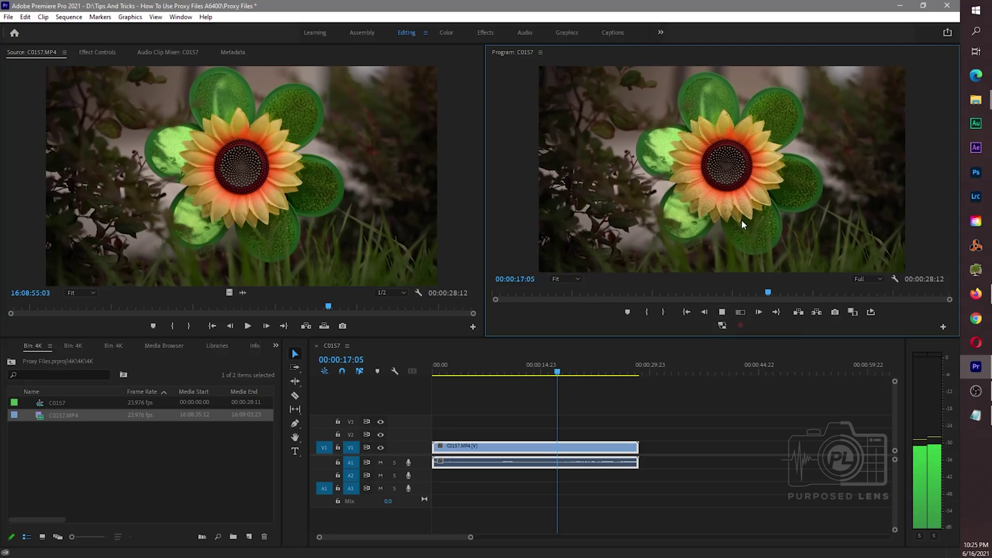
click(722, 327)
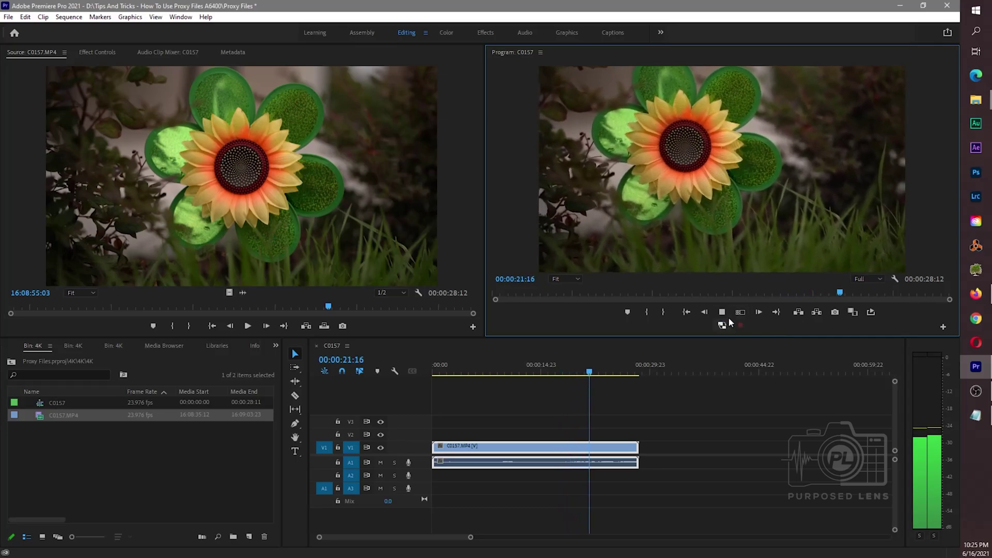
key(space)
click(542, 372)
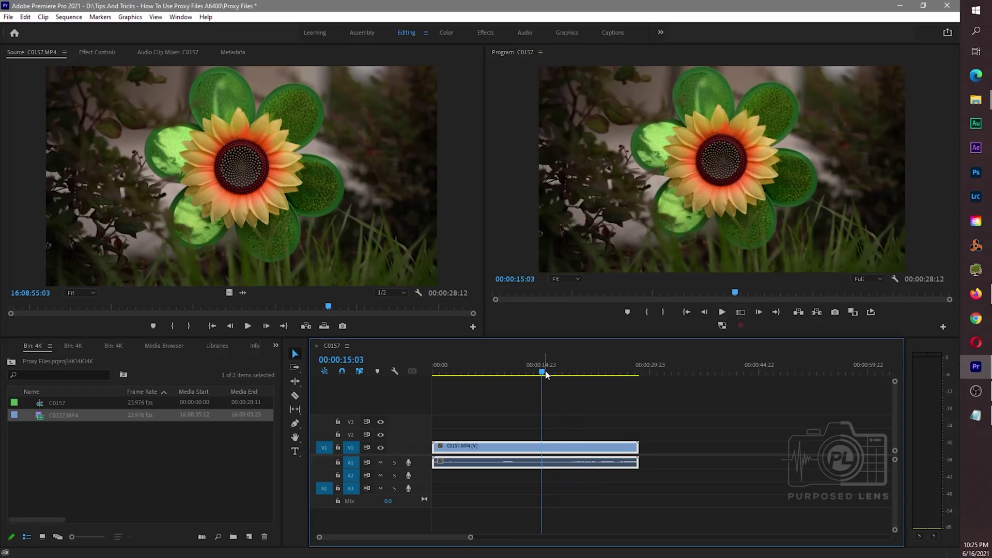